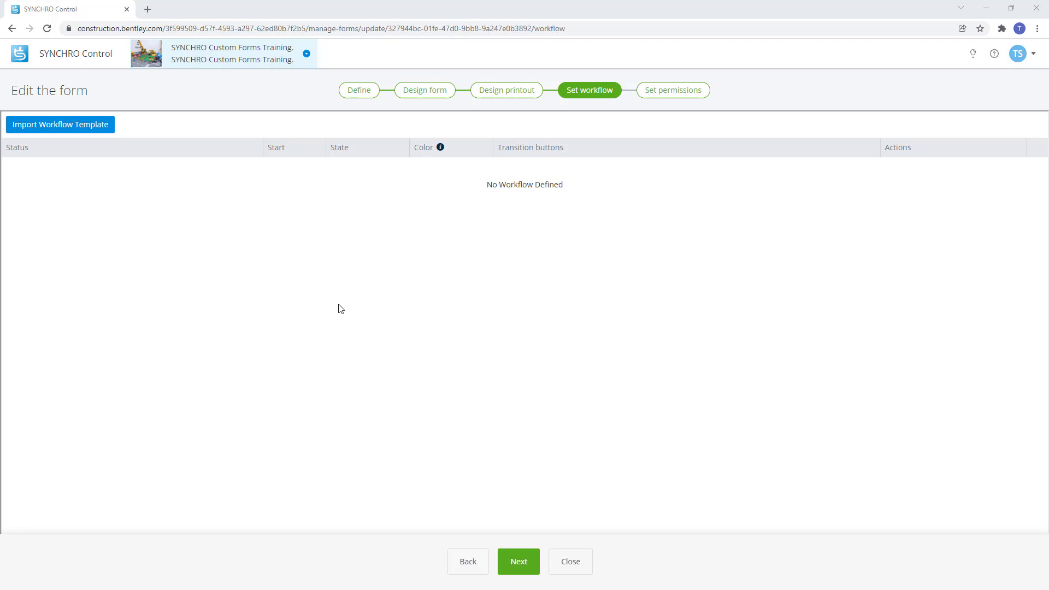
# - Preview the Assignment and Review workflow templates, and import the Basic Workflow template into the form
pyautogui.click(88, 133)
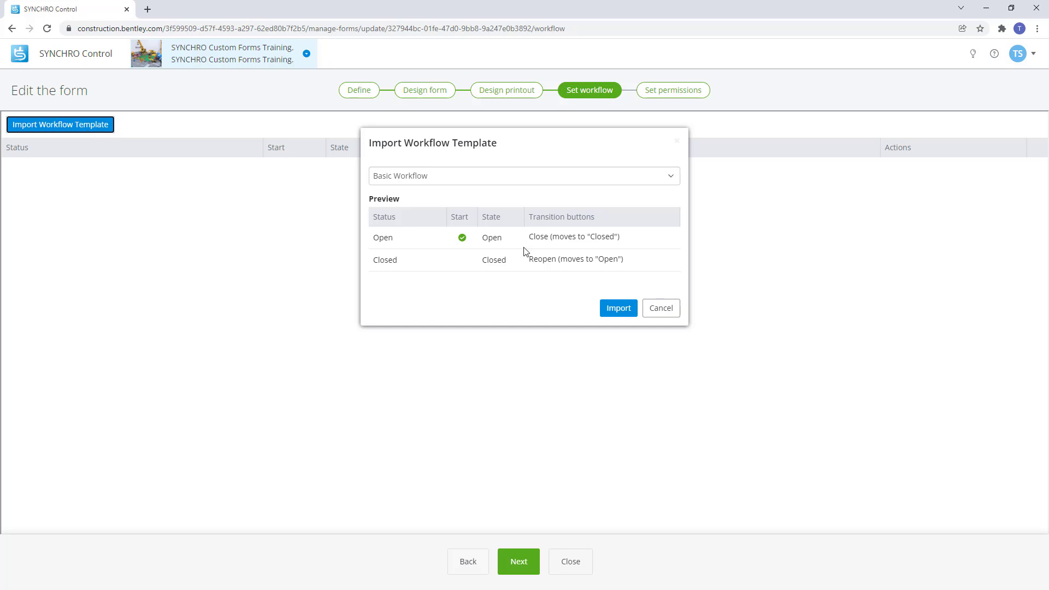
pyautogui.click(664, 179)
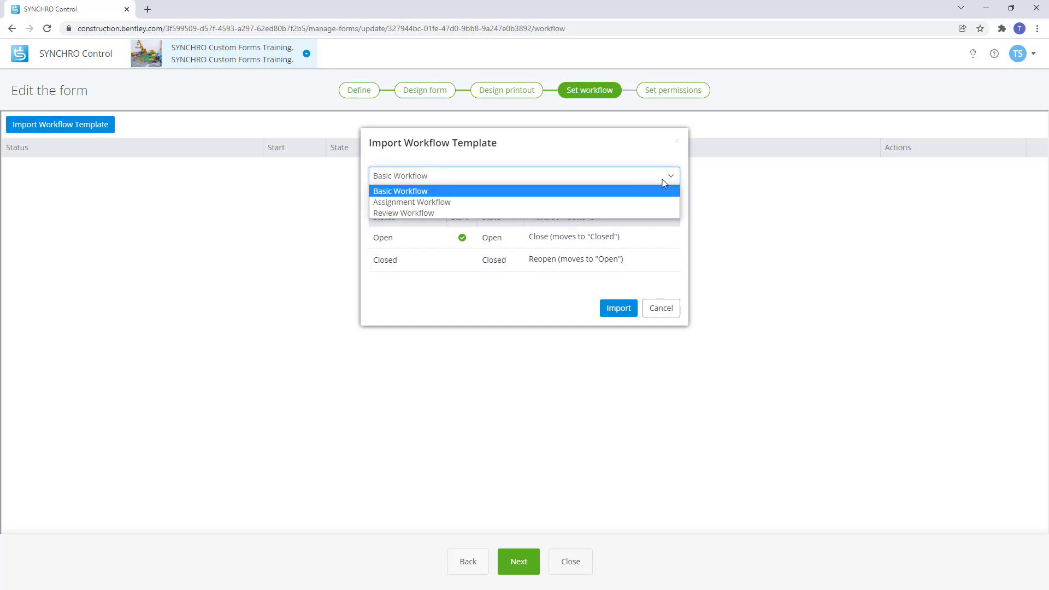
pyautogui.click(456, 203)
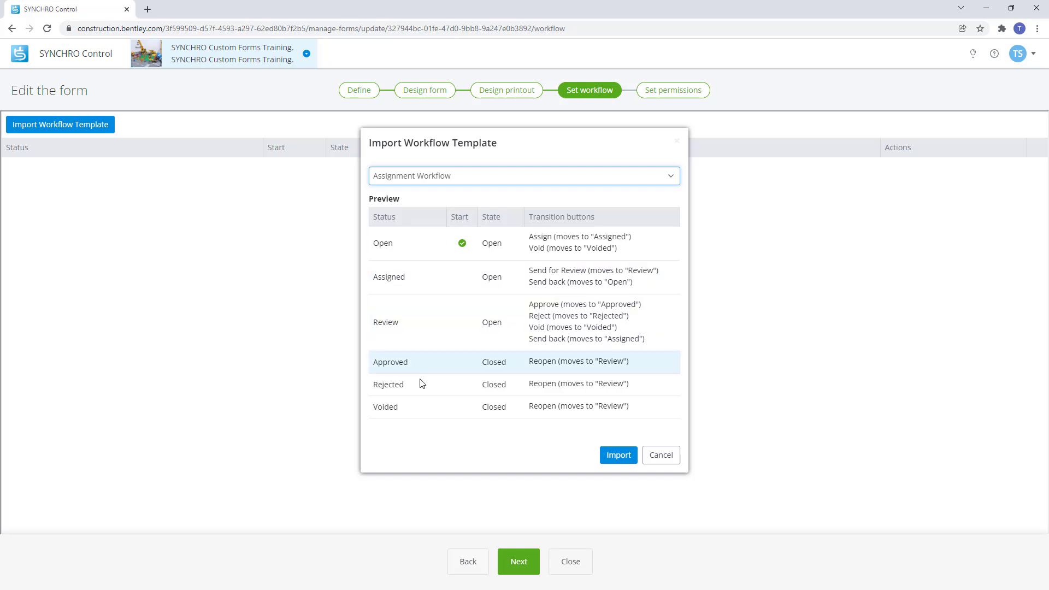
pyautogui.click(675, 182)
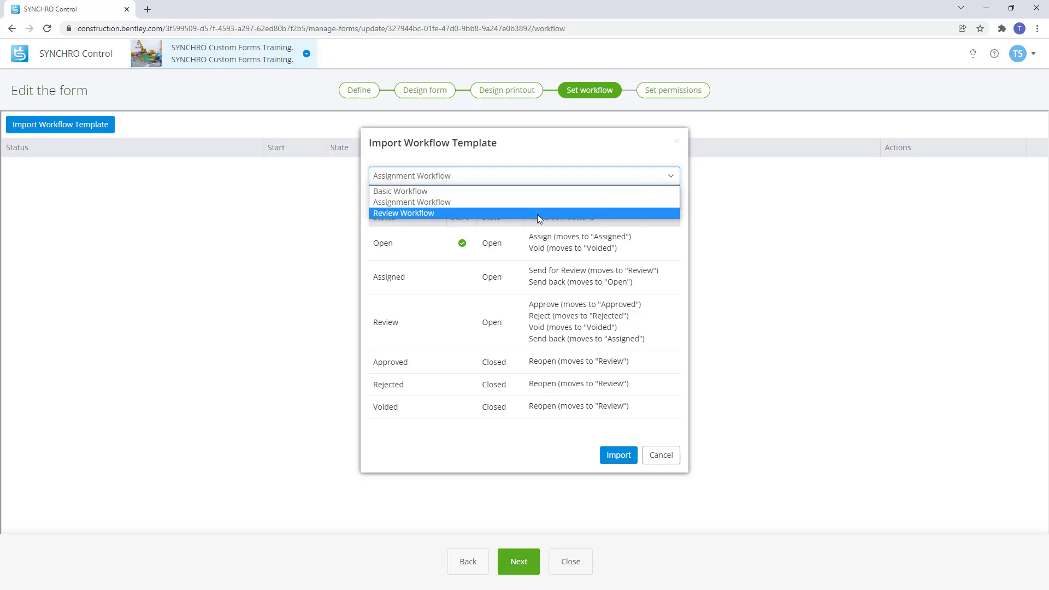
pyautogui.click(536, 214)
pyautogui.click(672, 182)
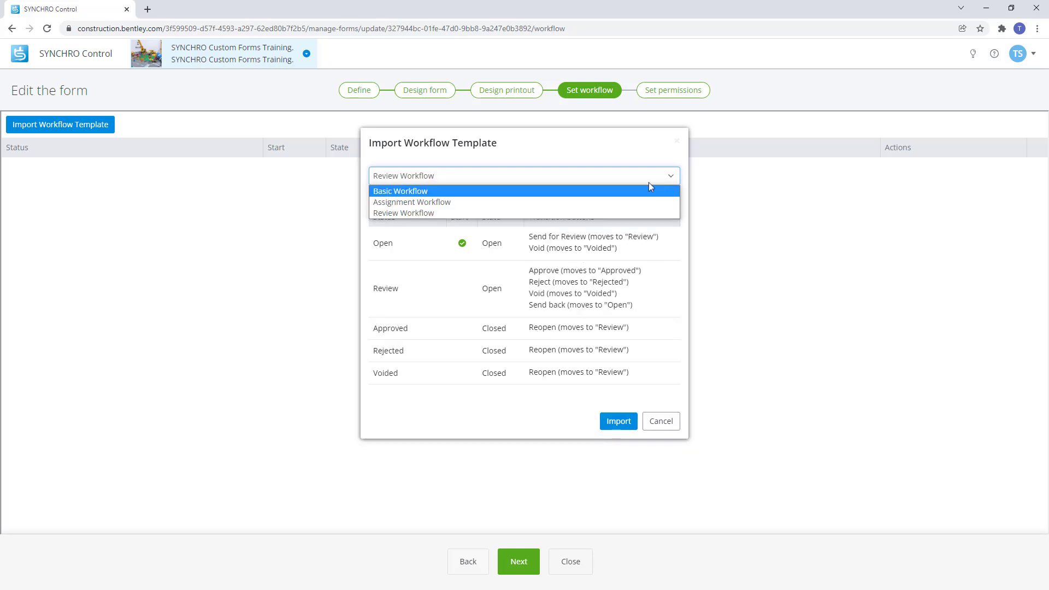
pyautogui.click(476, 191)
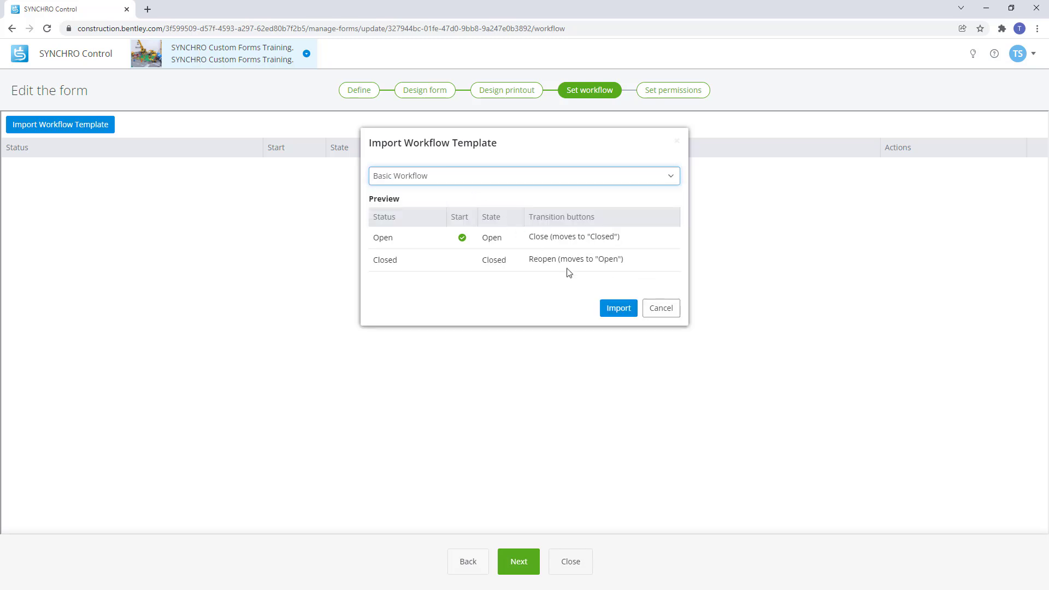
pyautogui.click(612, 309)
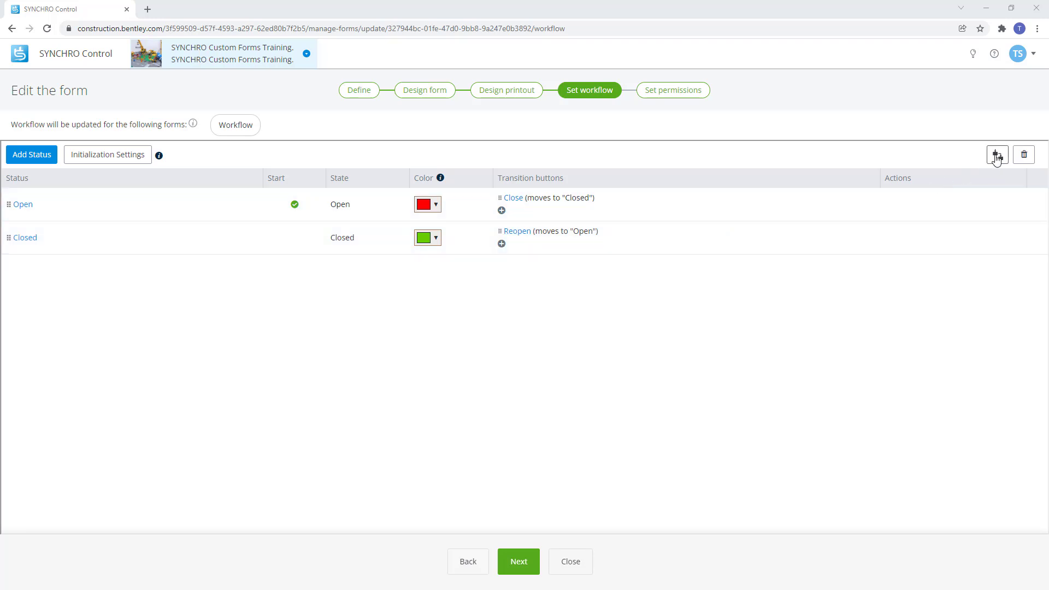
# - View the workflow diagram, and review the initialization settings, saving them as they are
pyautogui.click(996, 157)
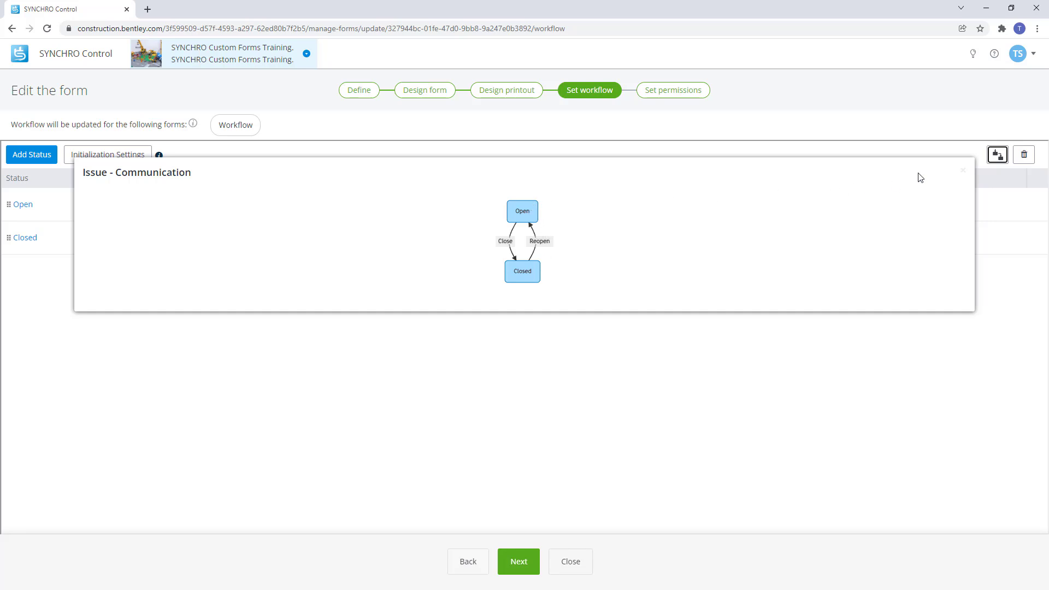
pyautogui.click(963, 170)
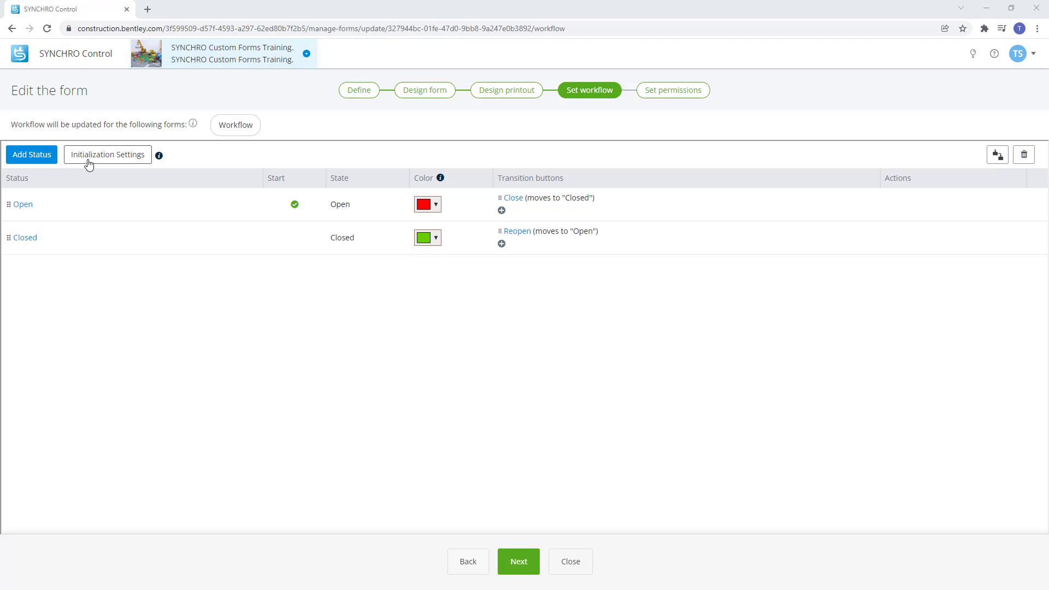
pyautogui.click(120, 160)
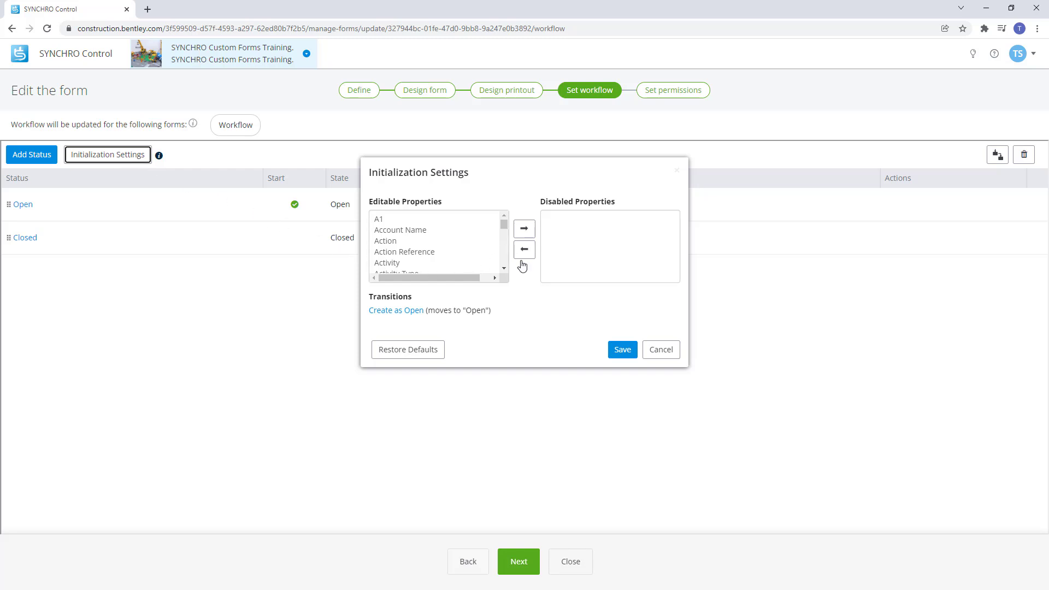
pyautogui.click(622, 352)
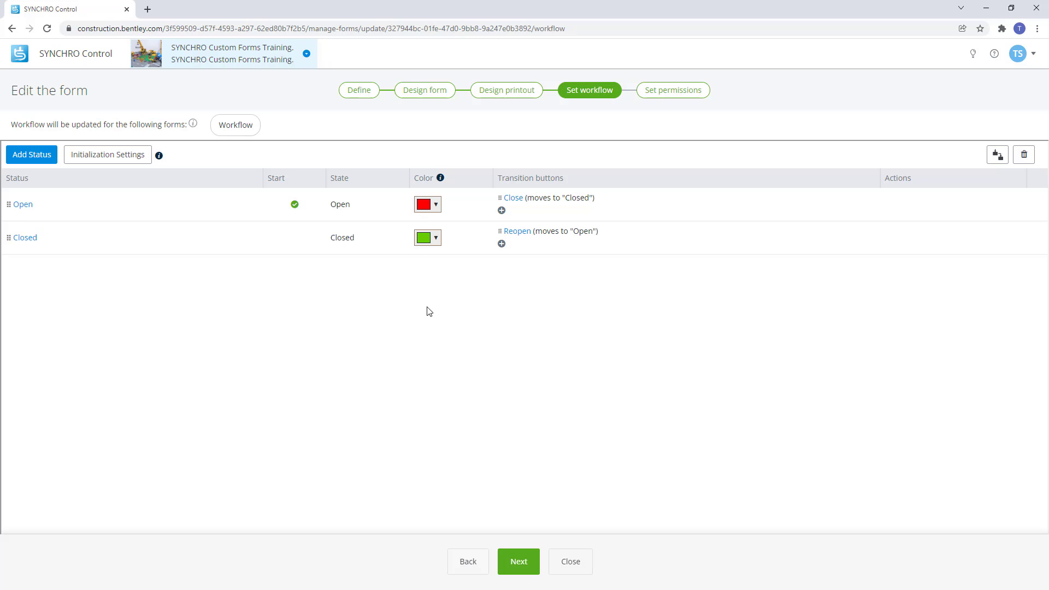
# - Add a workflow status named Assigned with its state set to Open
pyautogui.click(39, 158)
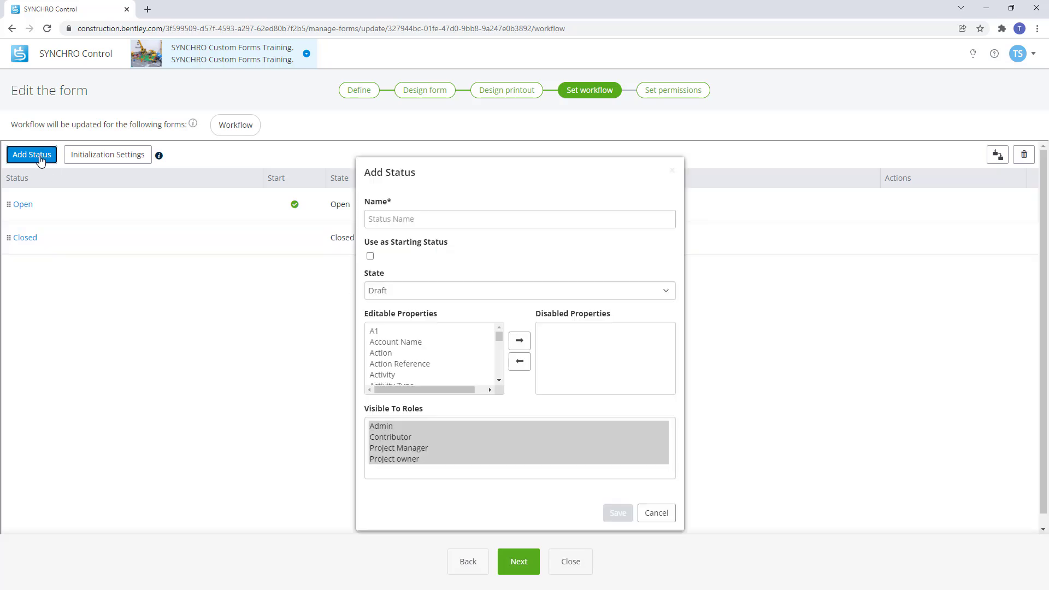
pyautogui.click(378, 219)
pyautogui.write('As')
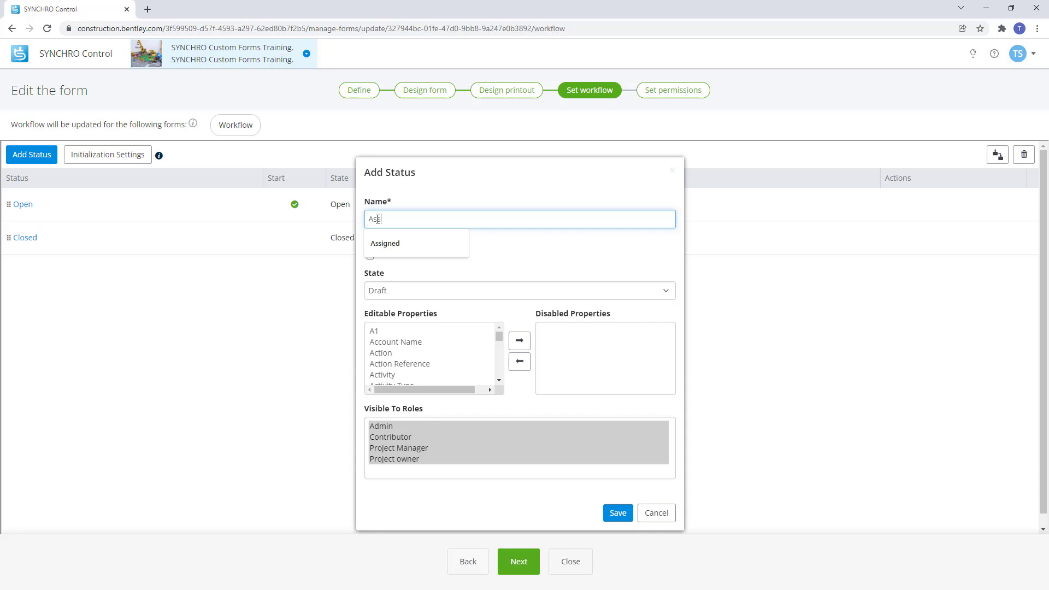
pyautogui.press('Down')
pyautogui.press('Return')
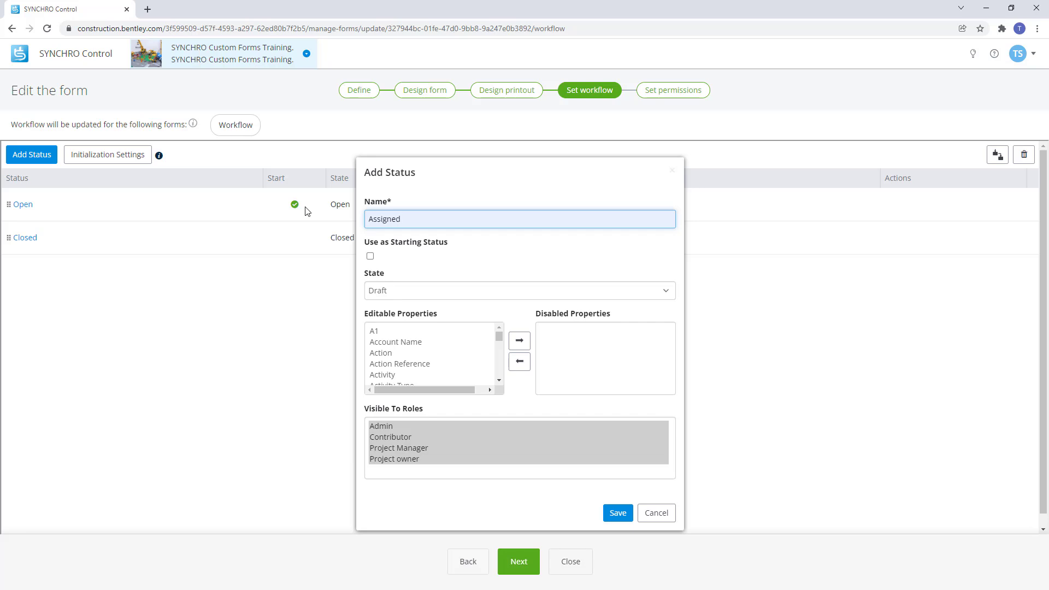
pyautogui.click(659, 298)
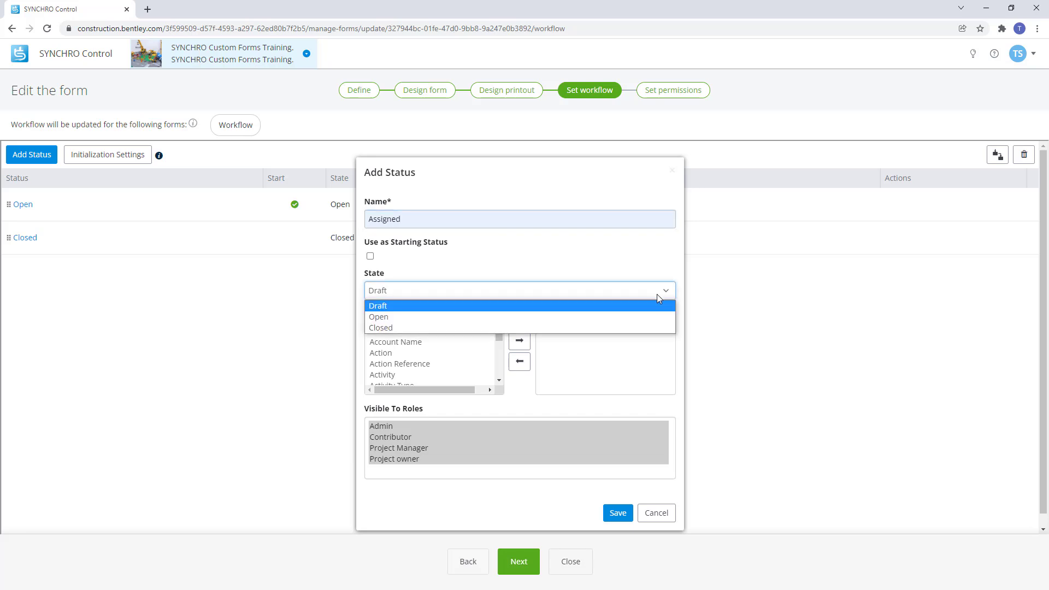
pyautogui.click(654, 322)
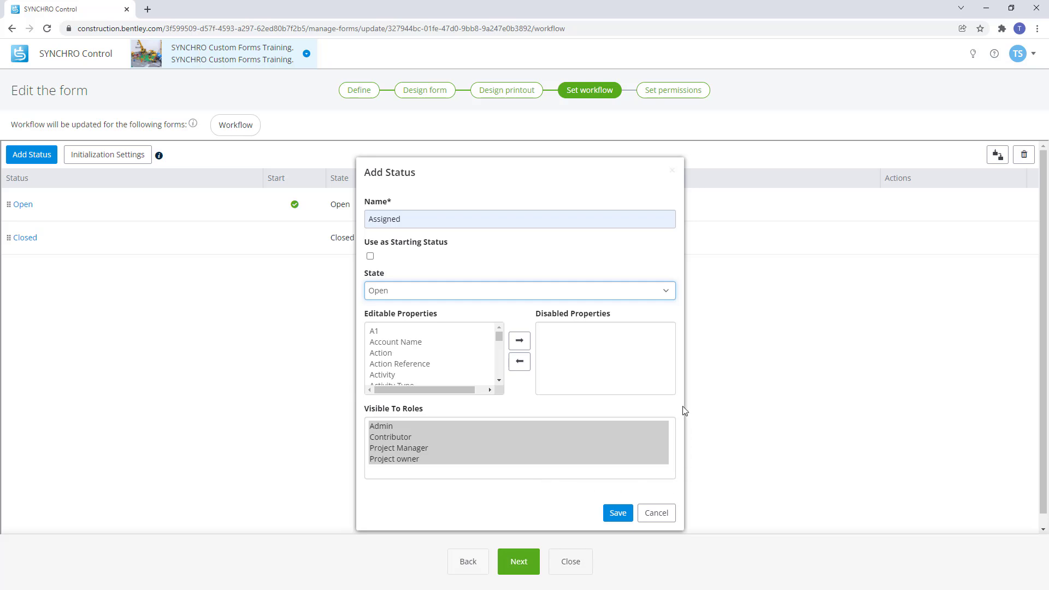
pyautogui.click(617, 512)
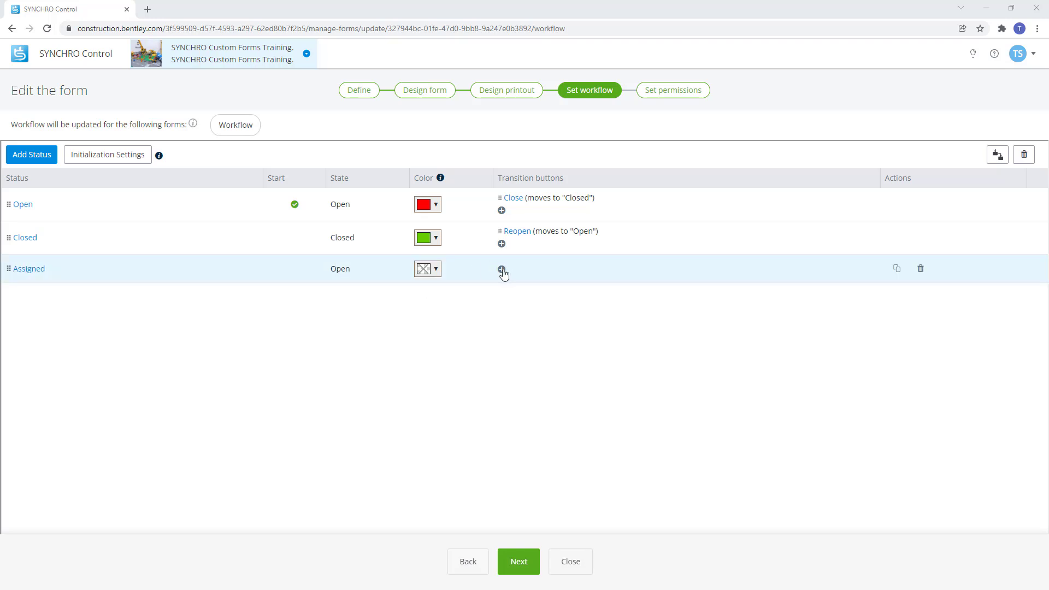
# - Add a workflow status named Review with its state set to Open
pyautogui.click(28, 156)
pyautogui.click(409, 218)
pyautogui.write('Review')
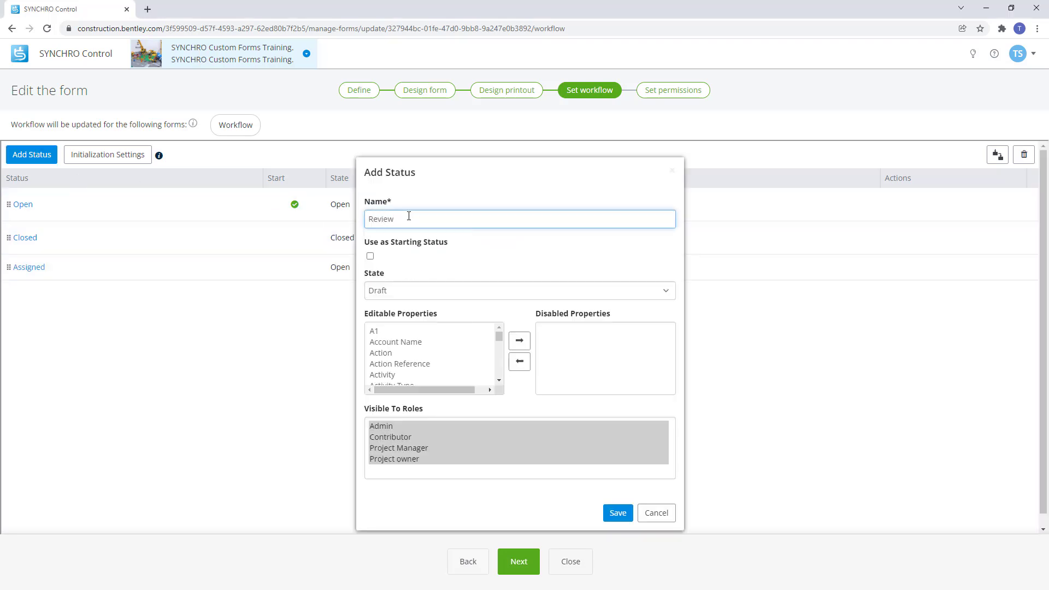
pyautogui.click(411, 290)
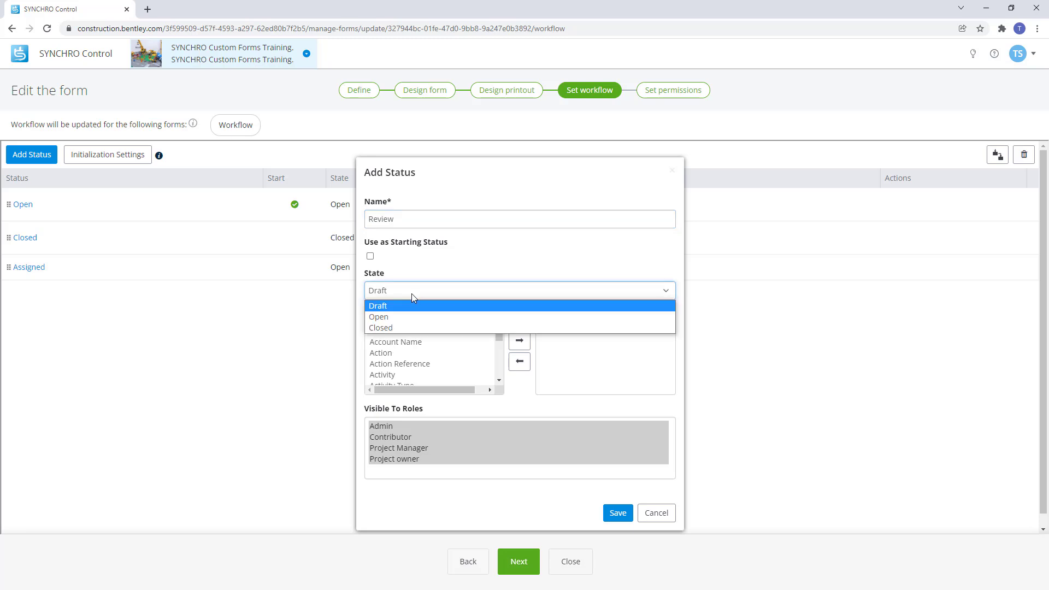
pyautogui.click(415, 316)
pyautogui.click(618, 513)
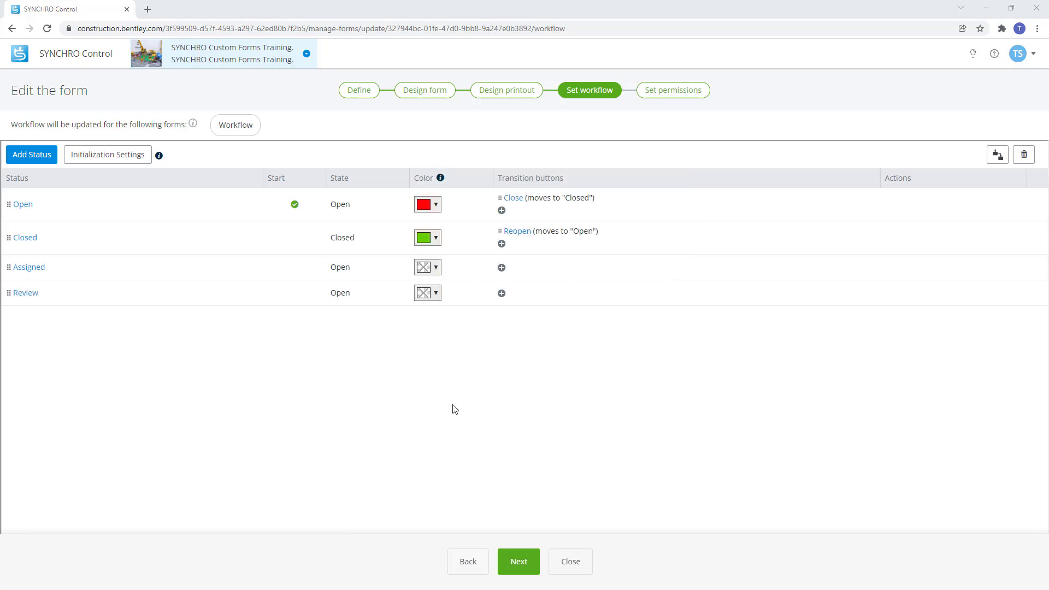
# - Add a workflow status named Approved with its state set to Closed
pyautogui.click(39, 155)
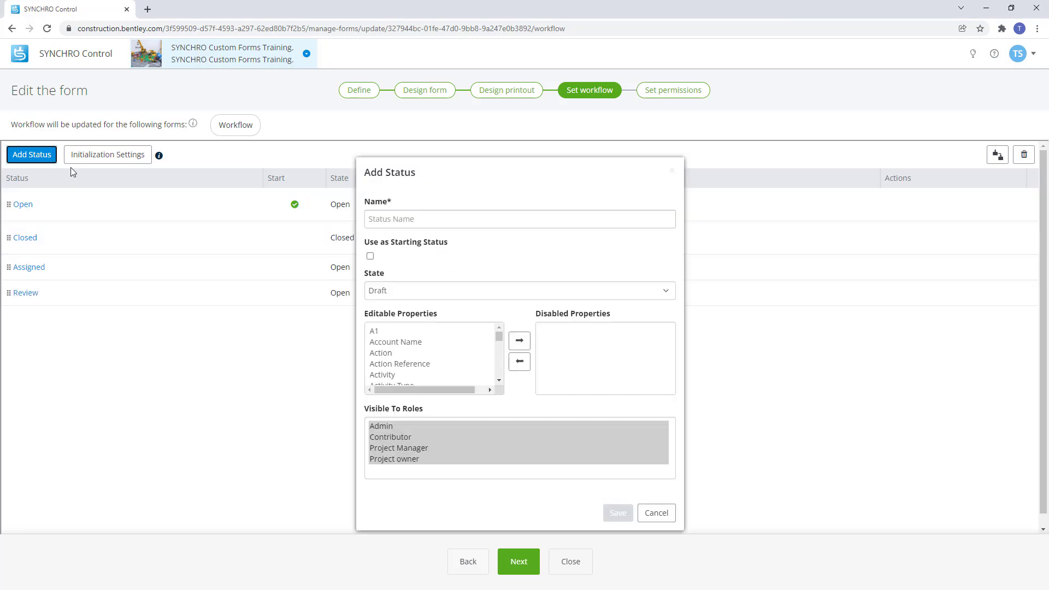
pyautogui.click(383, 221)
pyautogui.write('Approved')
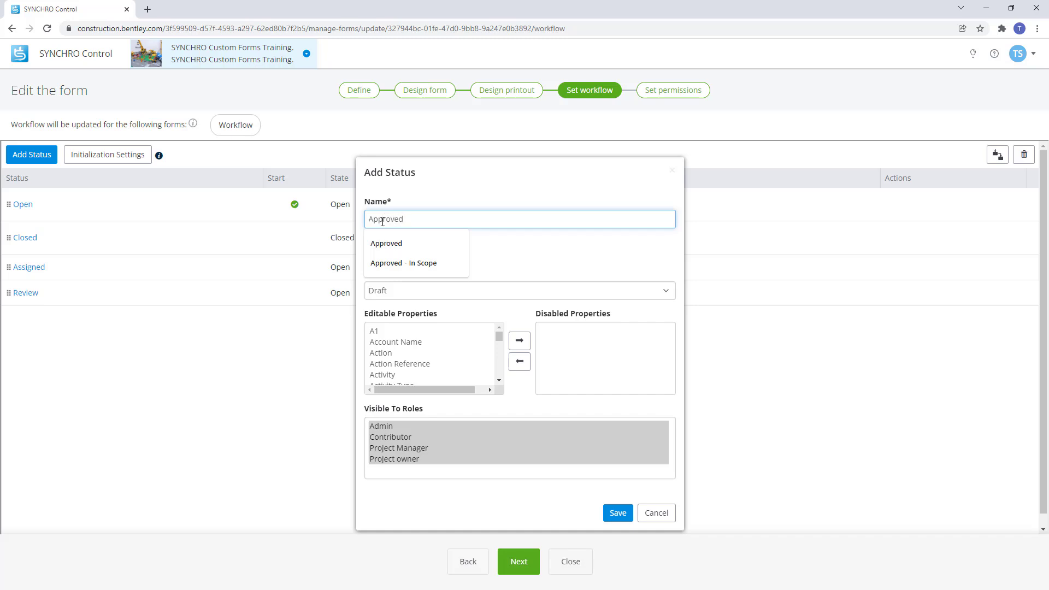
pyautogui.click(457, 286)
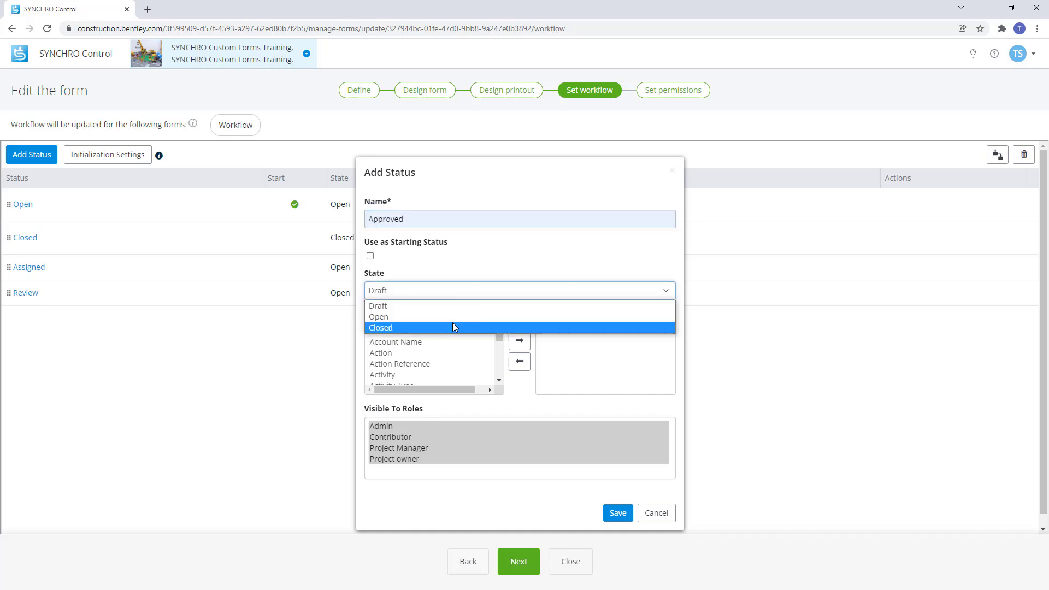
pyautogui.click(453, 326)
pyautogui.click(618, 513)
# - Add a workflow status named Rejected with its state set to Closed
pyautogui.click(43, 159)
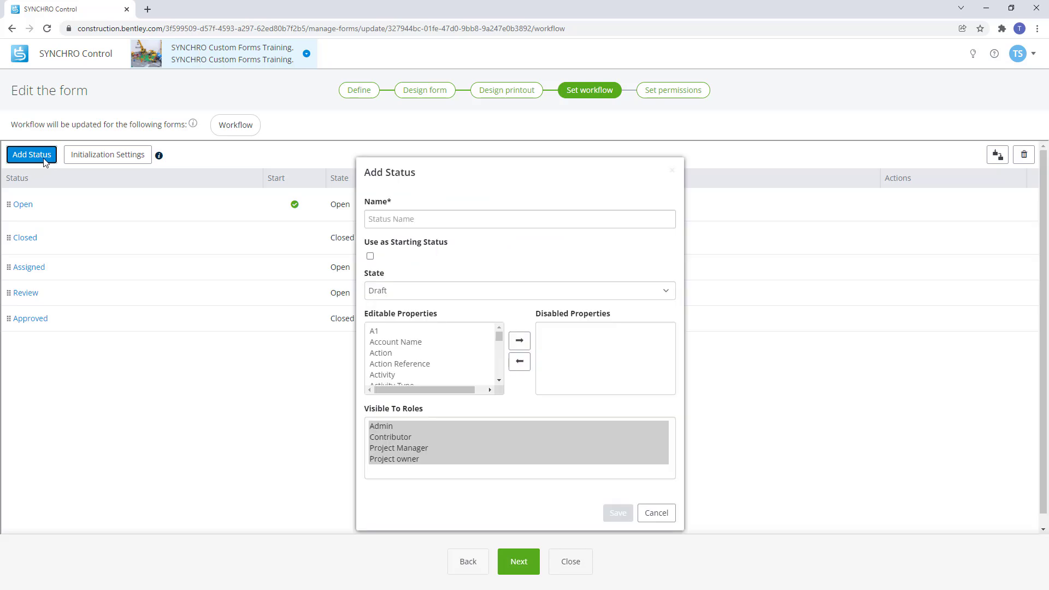
pyautogui.click(454, 218)
pyautogui.write('Rejected')
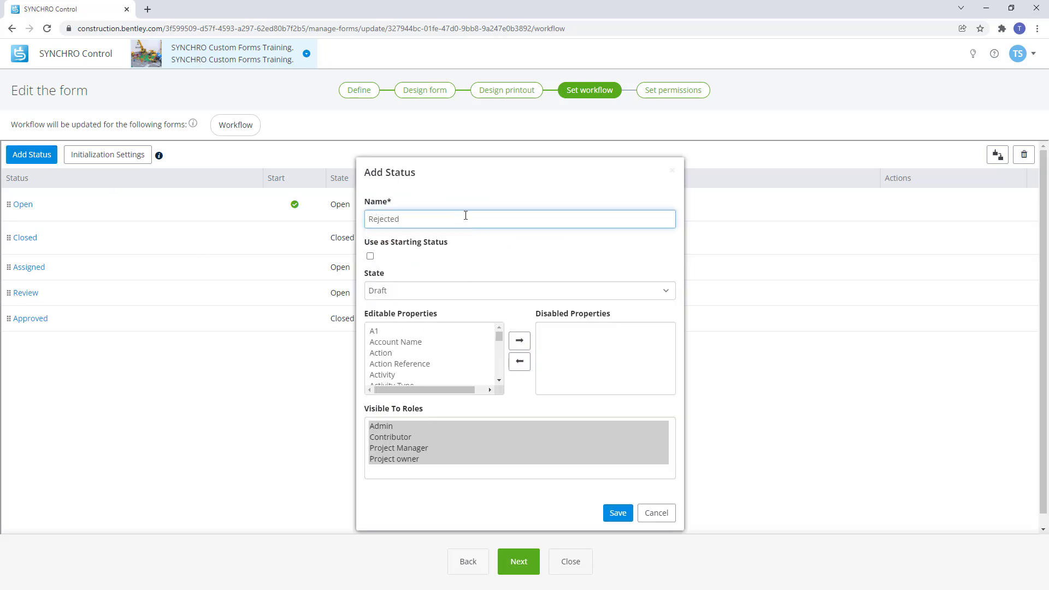
pyautogui.click(518, 291)
pyautogui.click(522, 326)
pyautogui.click(619, 513)
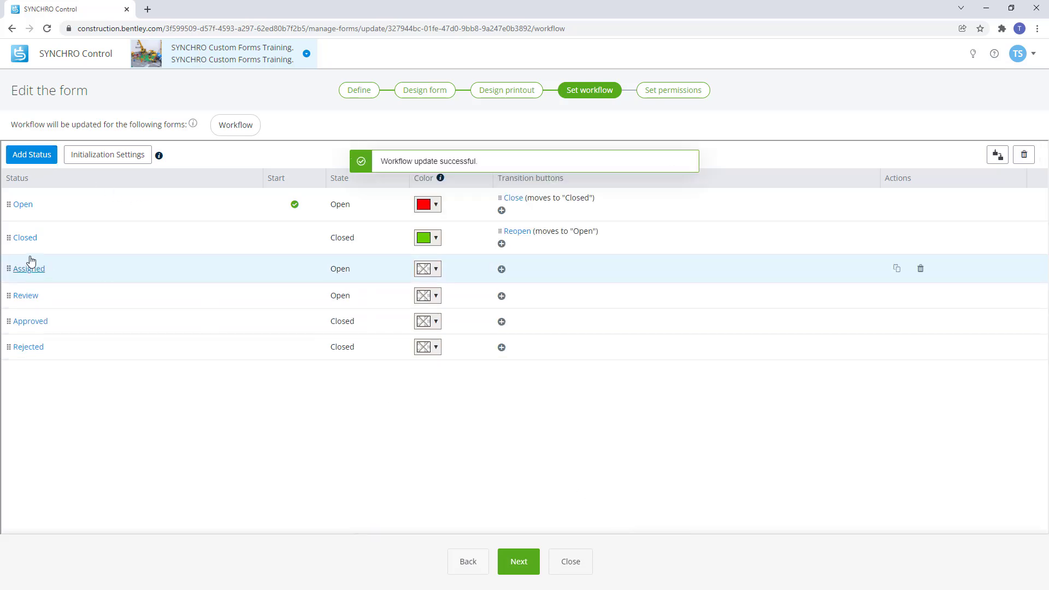
# - Rename the Closed status to Voided and save it
pyautogui.click(29, 237)
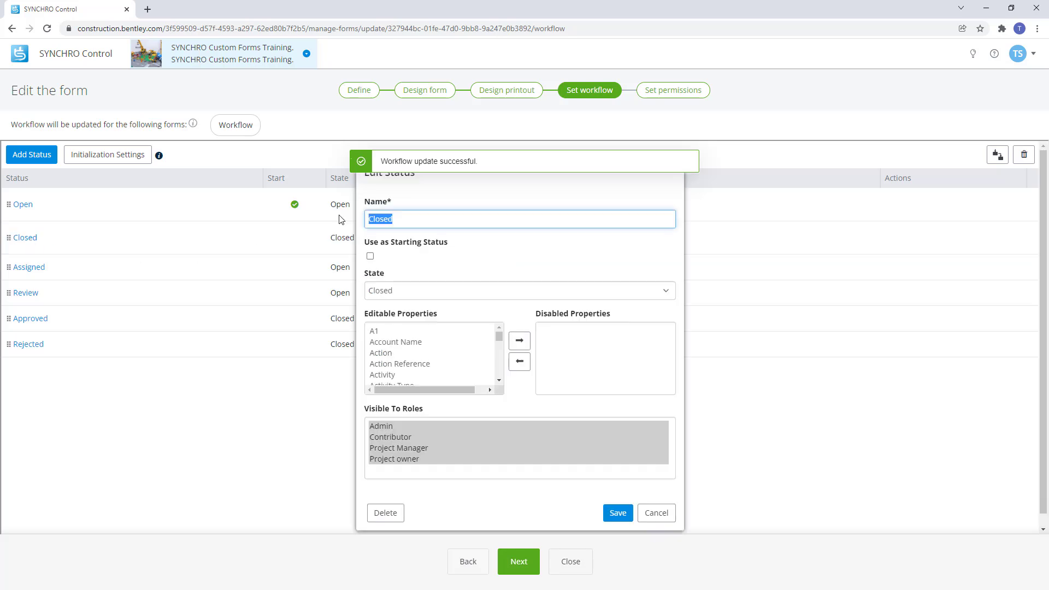
pyautogui.write('Voided')
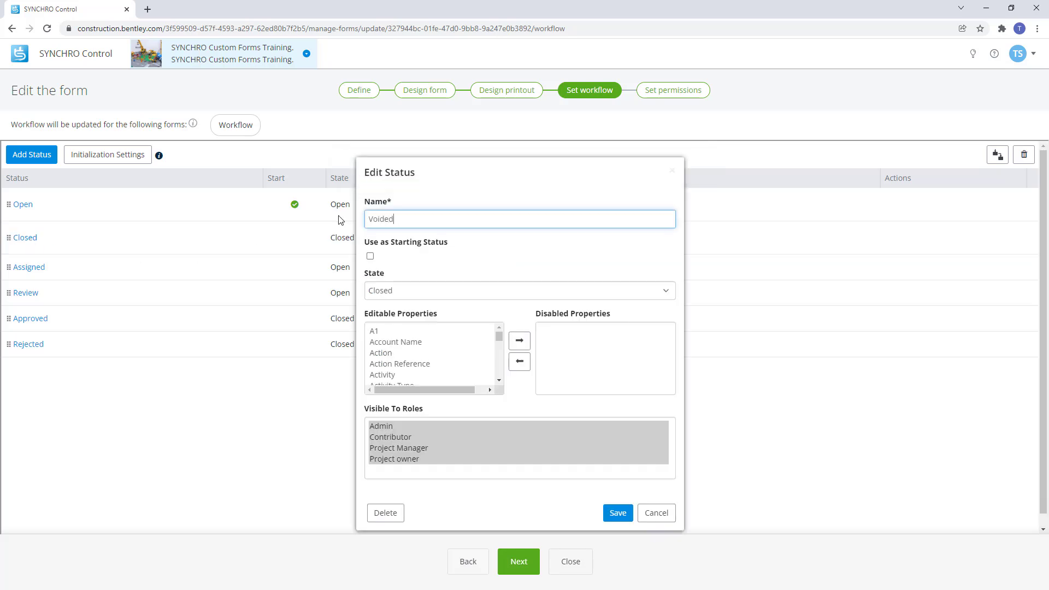
pyautogui.click(611, 513)
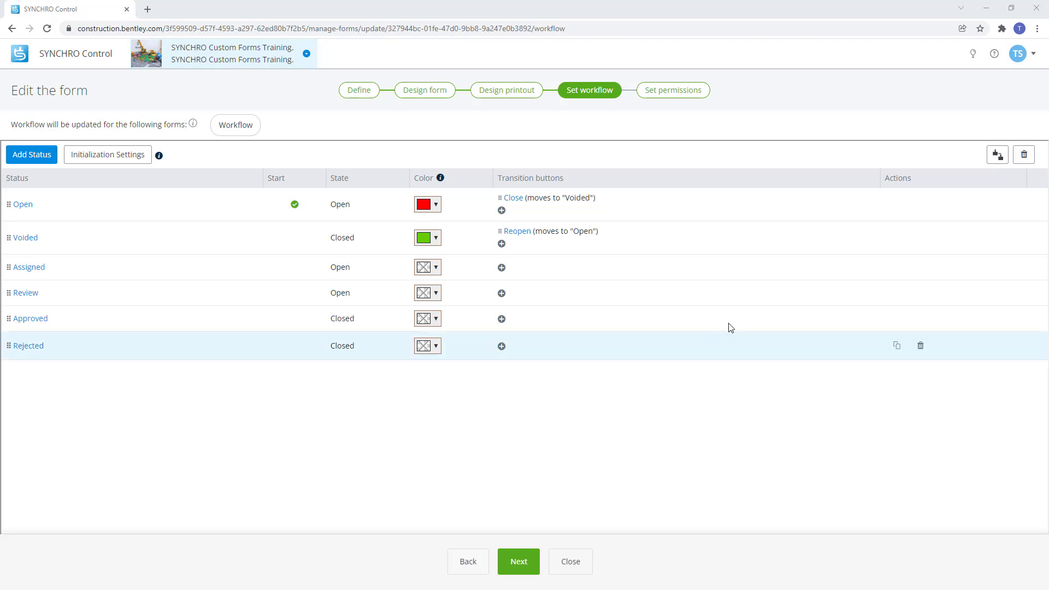
# - Check the workflow diagram, and move the Voided status to the end of the status list, below Rejected
pyautogui.click(998, 155)
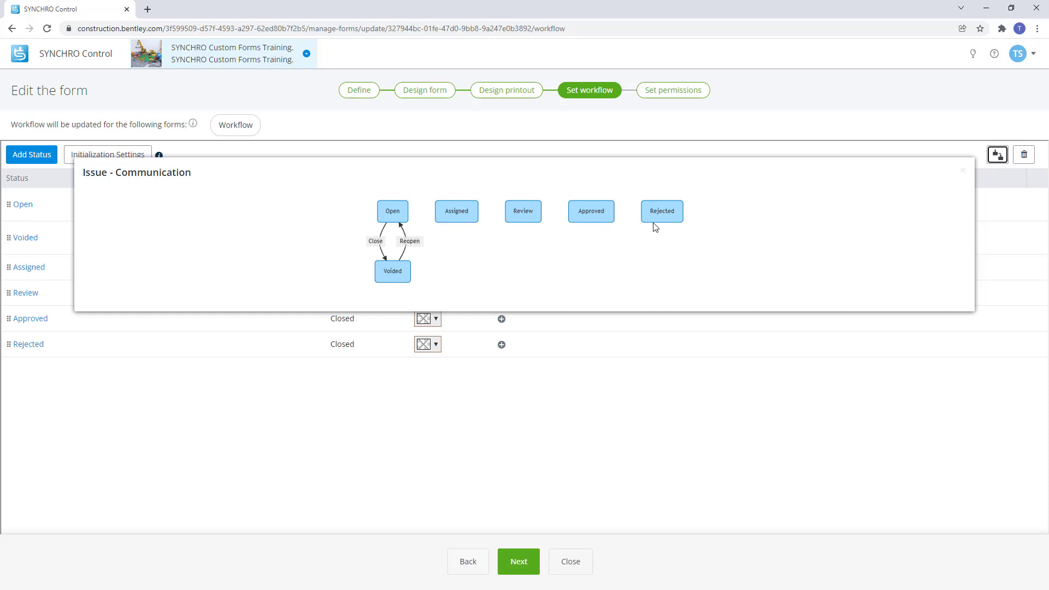
pyautogui.click(964, 171)
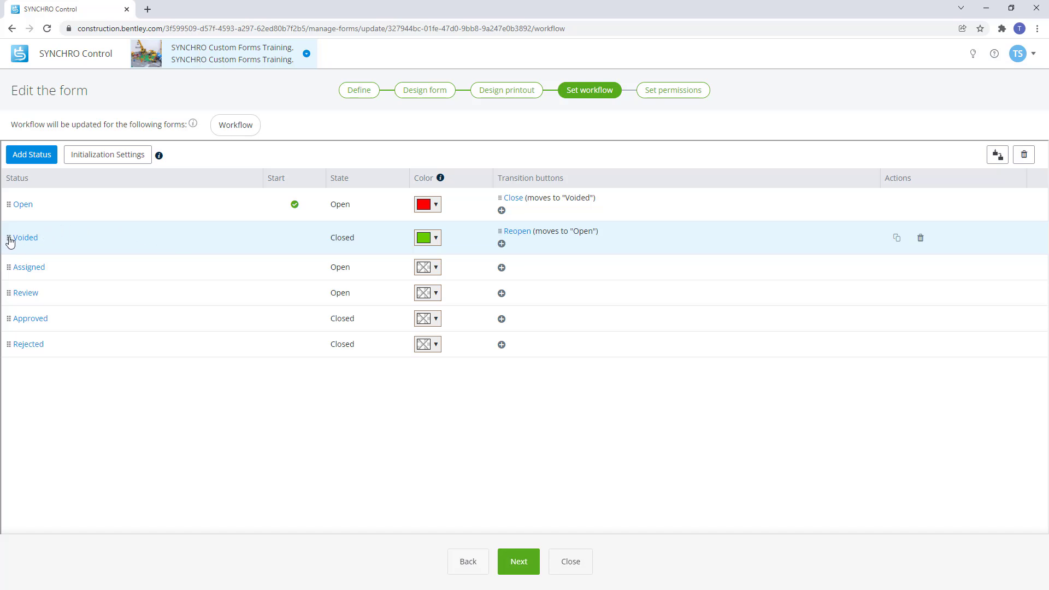
pyautogui.moveTo(9, 237); pyautogui.dragTo(12, 344)
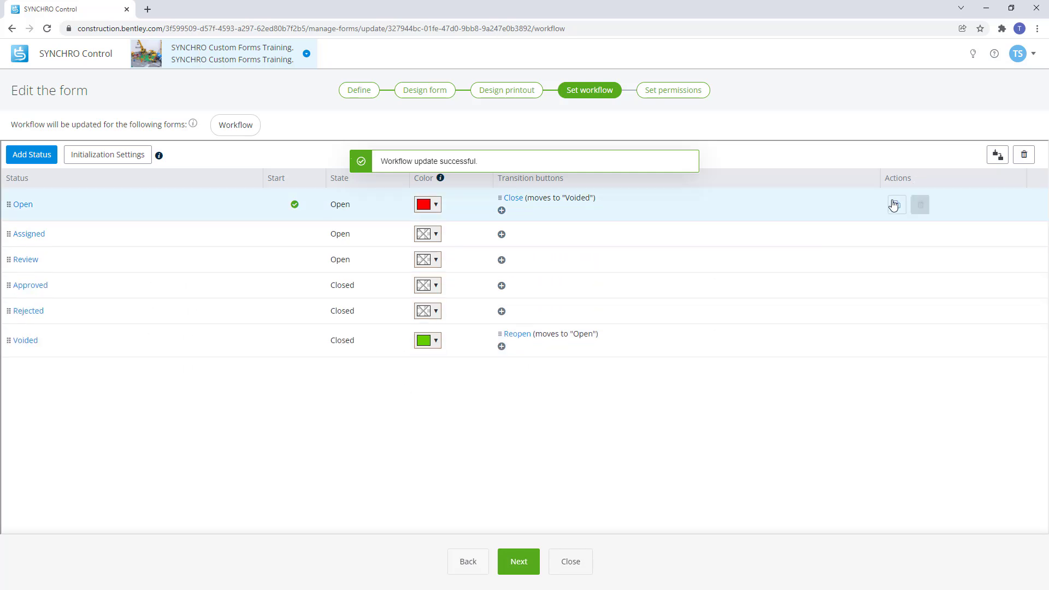
# - Duplicate the Open status as "Open - Copy" with its transition buttons included
pyautogui.click(895, 206)
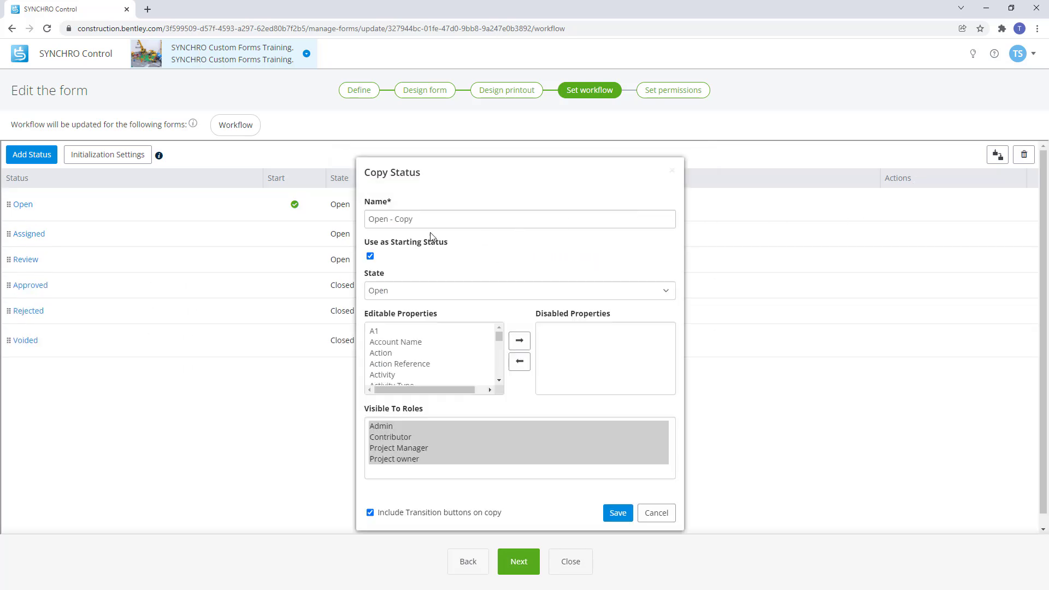
pyautogui.click(370, 514)
pyautogui.click(370, 513)
pyautogui.doubleClick(403, 219)
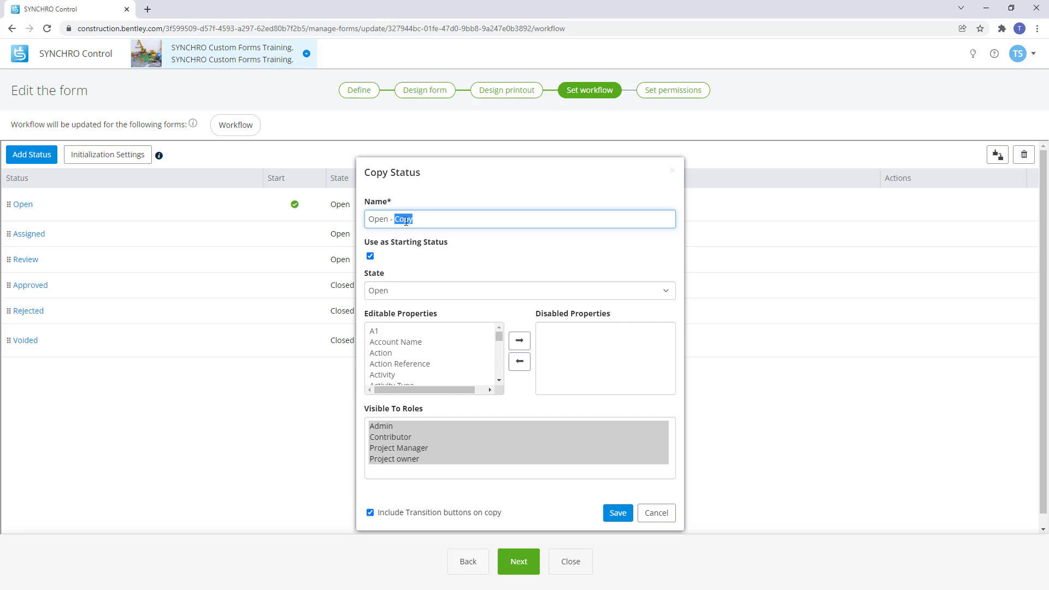
pyautogui.click(616, 511)
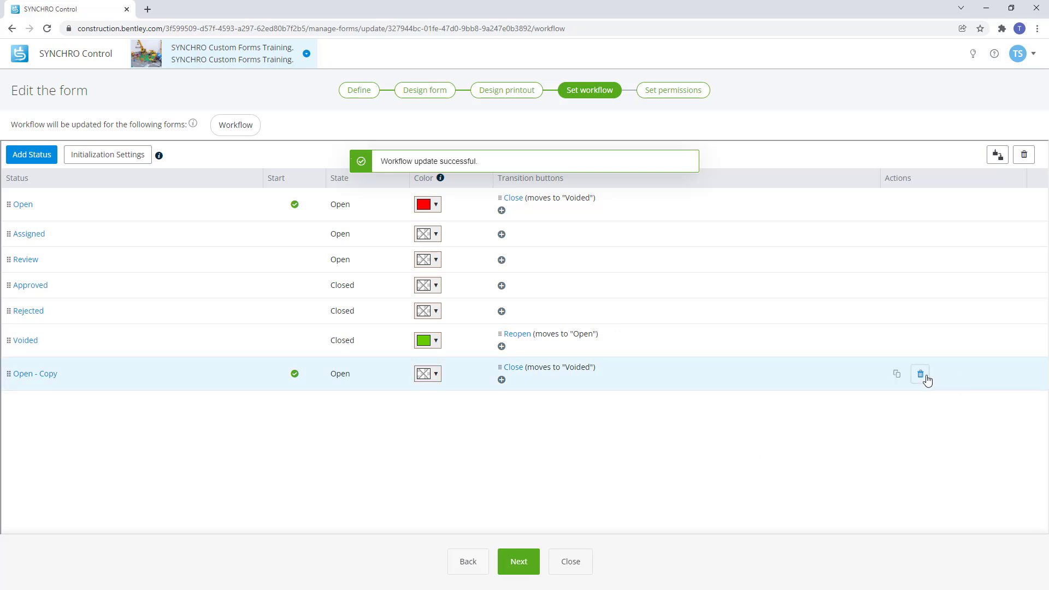
# - Delete the duplicated "Open - Copy" status from the workflow
pyautogui.click(923, 376)
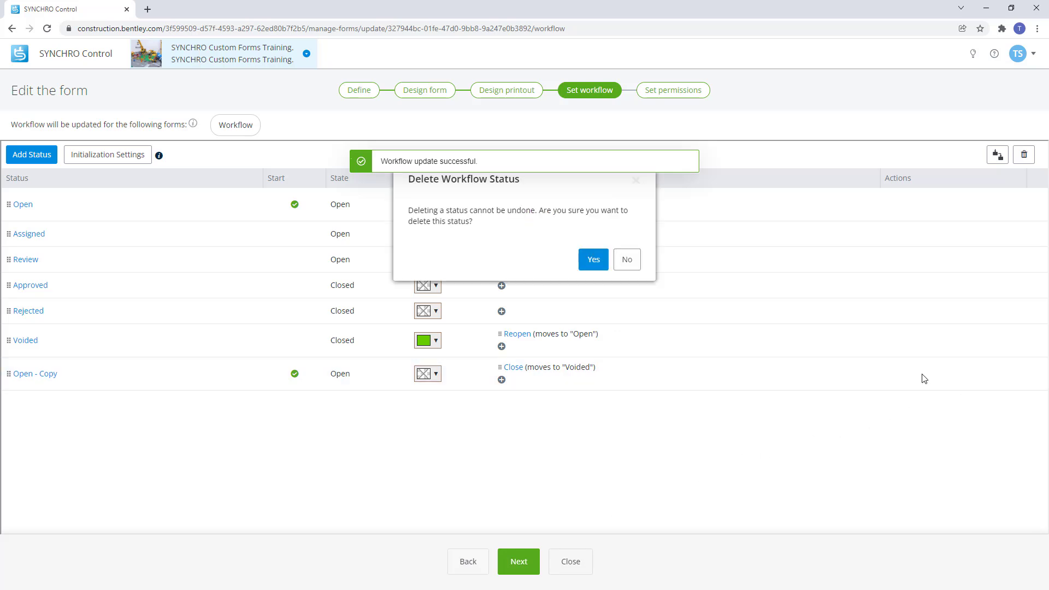
pyautogui.click(594, 260)
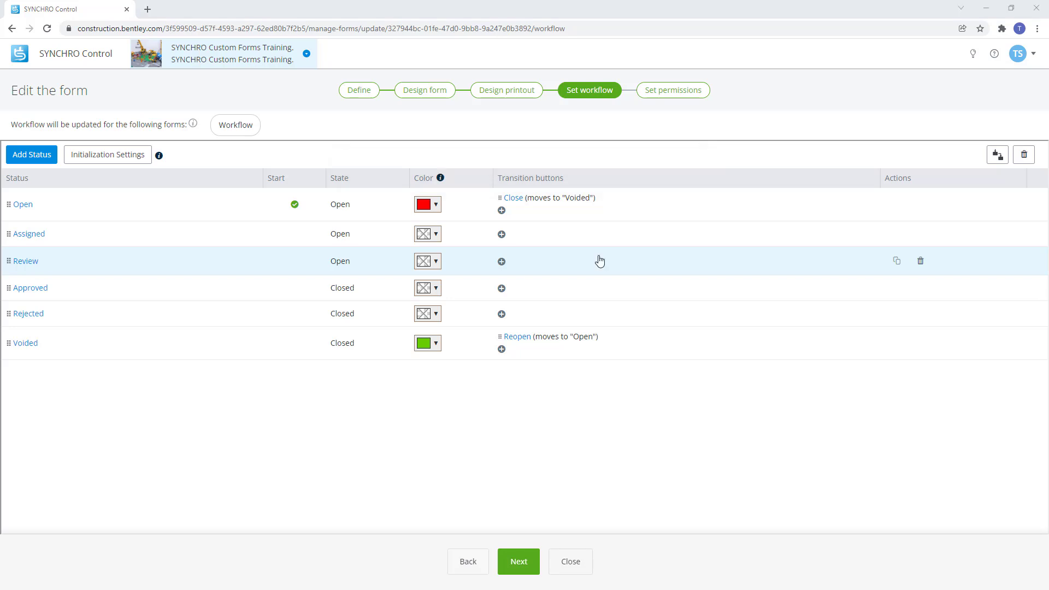
# - Add a transition button named Assign to the Open status that moves forms to Assigned, and save it
pyautogui.click(502, 211)
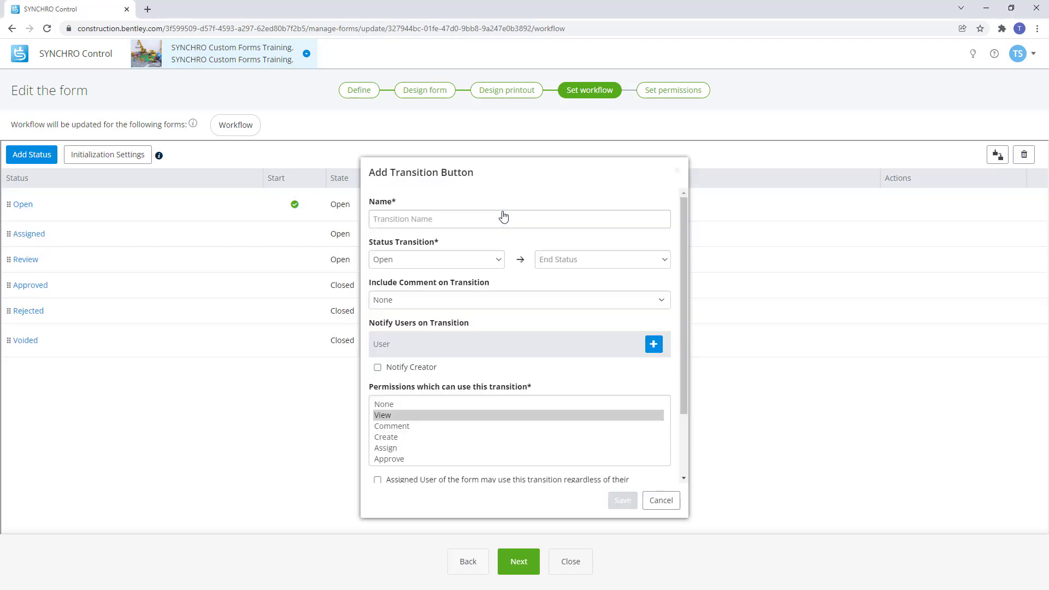
pyautogui.click(511, 219)
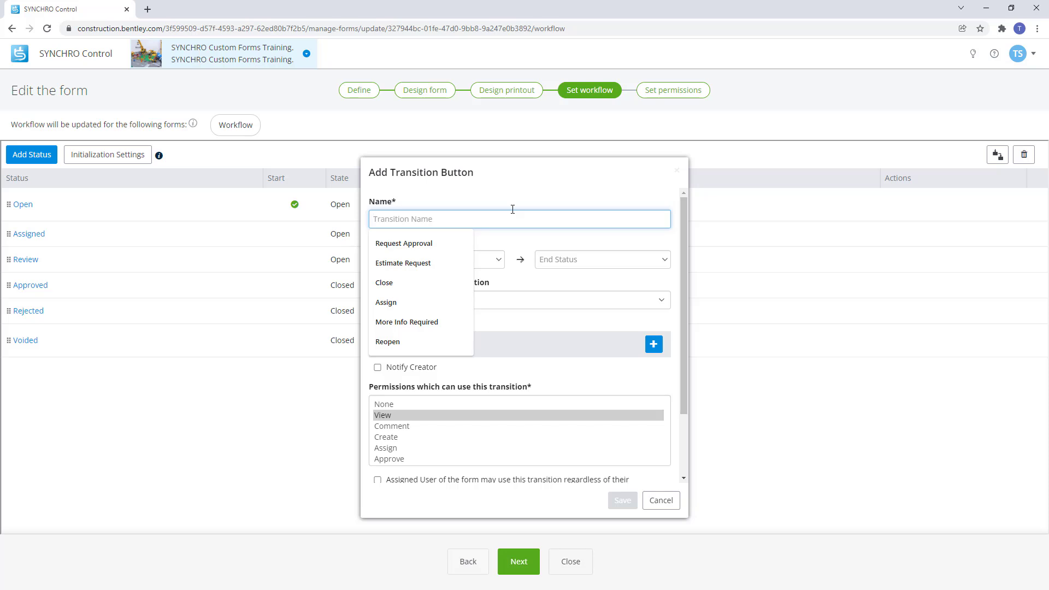
pyautogui.write('Assign')
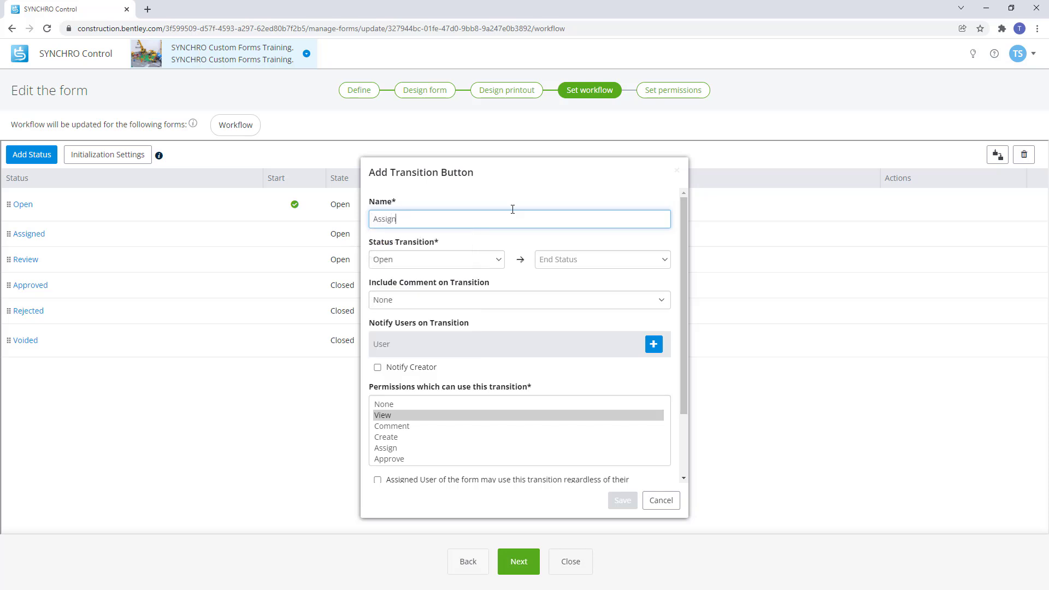
pyautogui.click(569, 259)
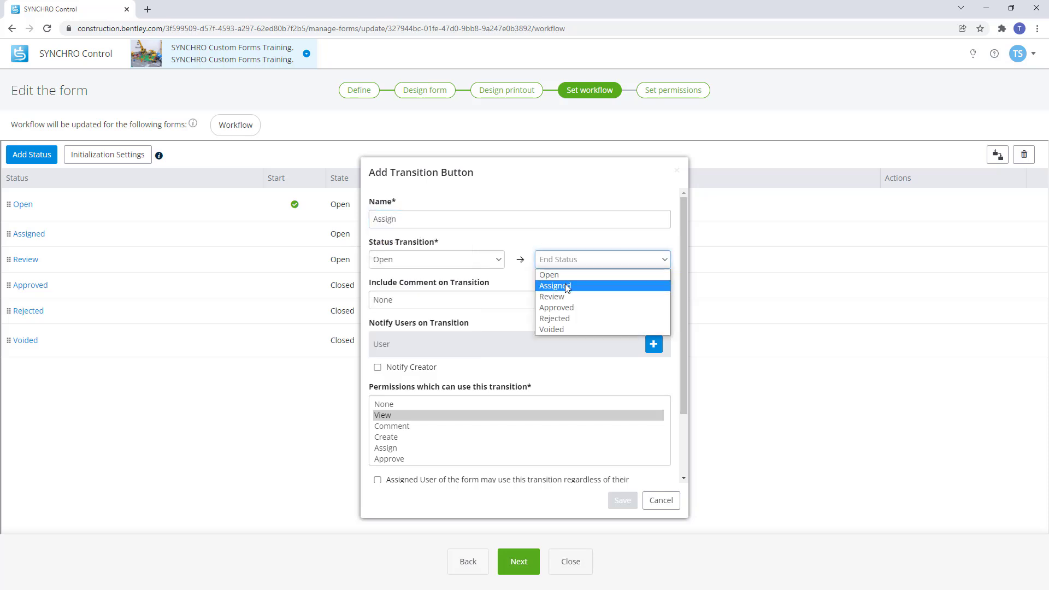
pyautogui.click(565, 284)
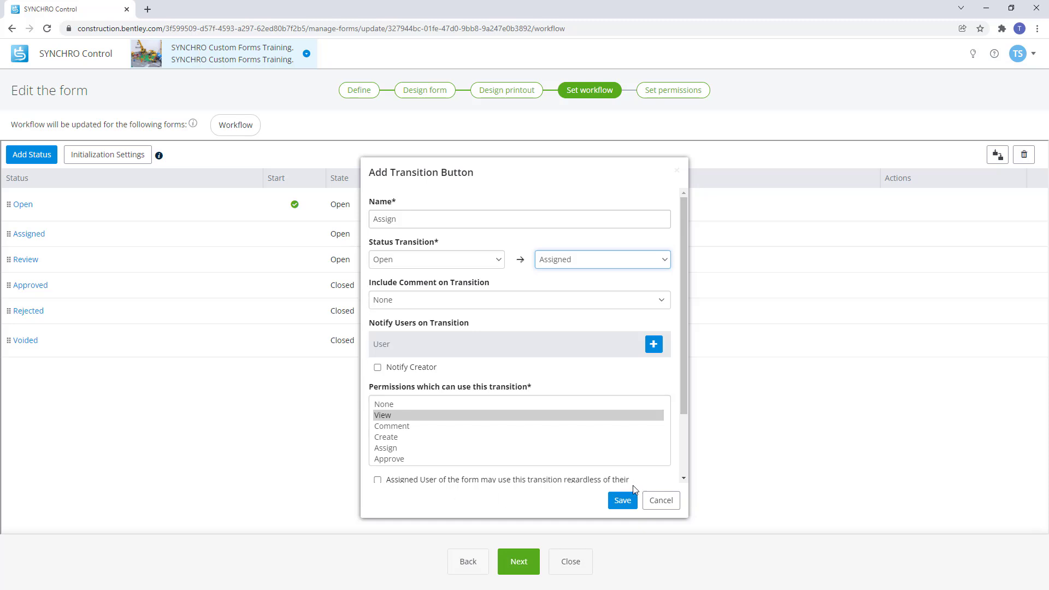
pyautogui.click(623, 501)
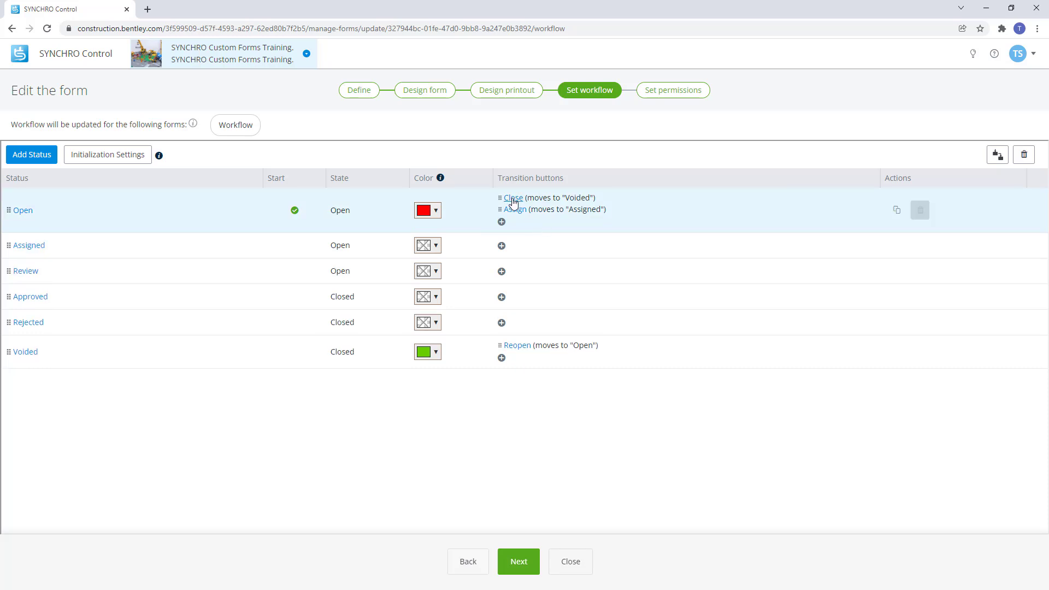
# - Rename the Open status's Close transition button to Void and save it
pyautogui.click(513, 199)
pyautogui.moveTo(494, 218); pyautogui.dragTo(340, 213)
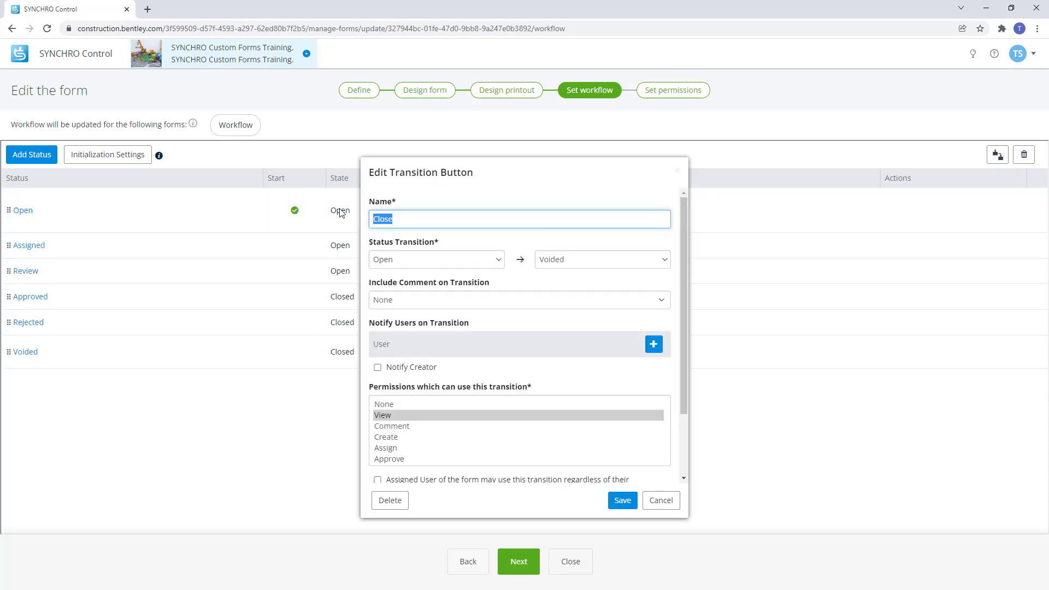
pyautogui.write('Void')
pyautogui.click(617, 507)
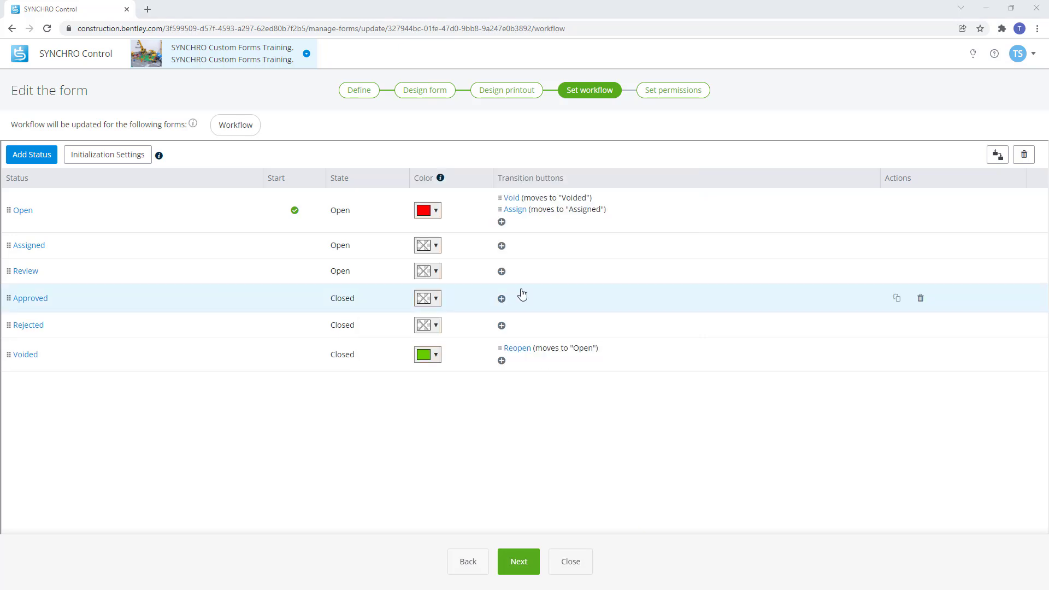
# - Add a transition button named Review to the Assigned status with Review as its end status, and save it
pyautogui.click(500, 247)
pyautogui.click(503, 220)
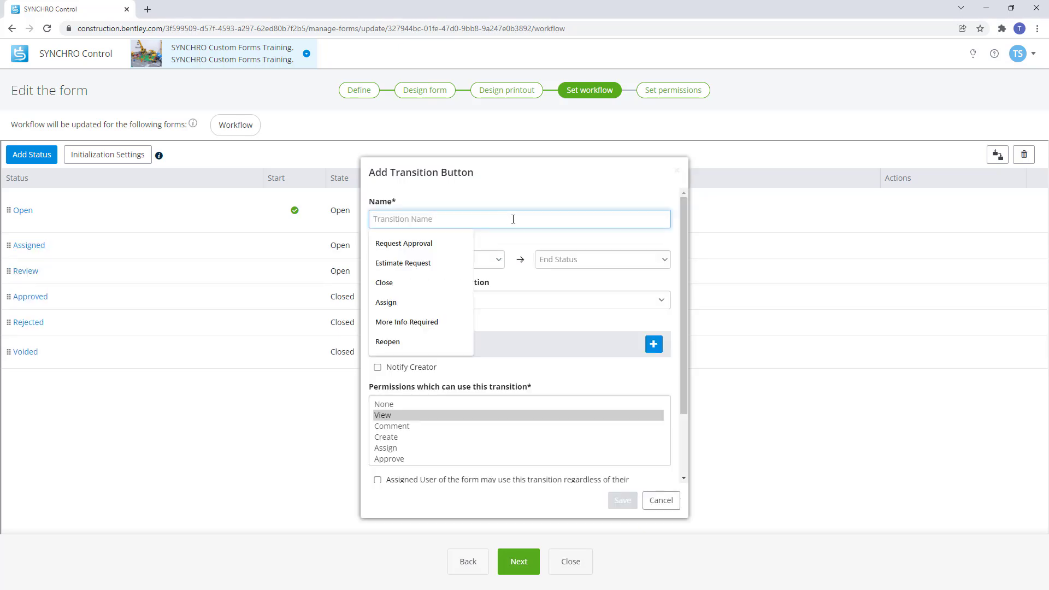
pyautogui.write('Review')
pyautogui.click(558, 260)
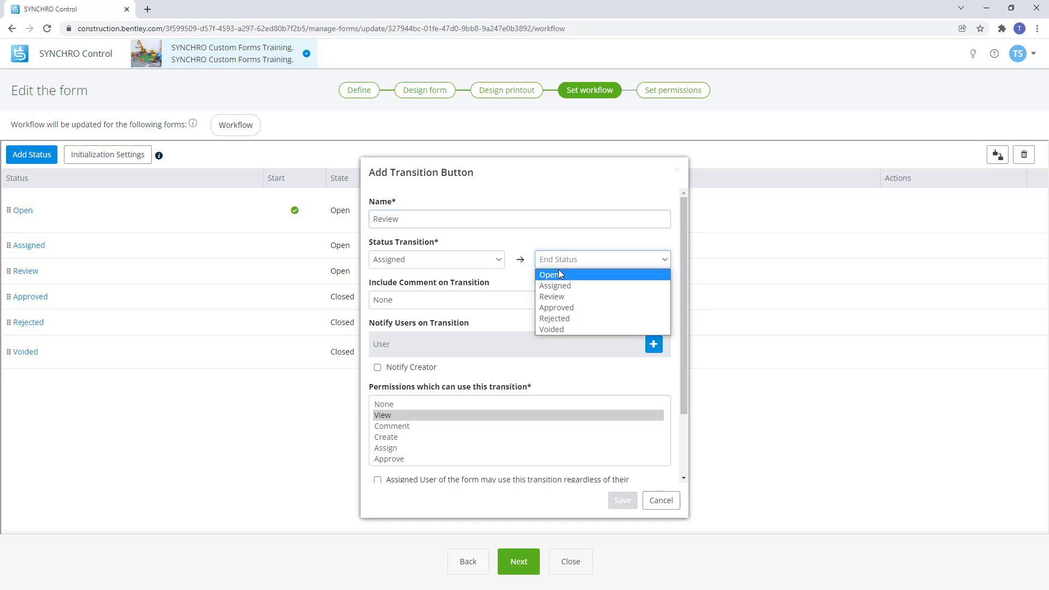
pyautogui.click(563, 297)
pyautogui.click(623, 501)
# - Add a Send Back transition button to the Assigned status that returns forms to Open, and save it
pyautogui.click(503, 281)
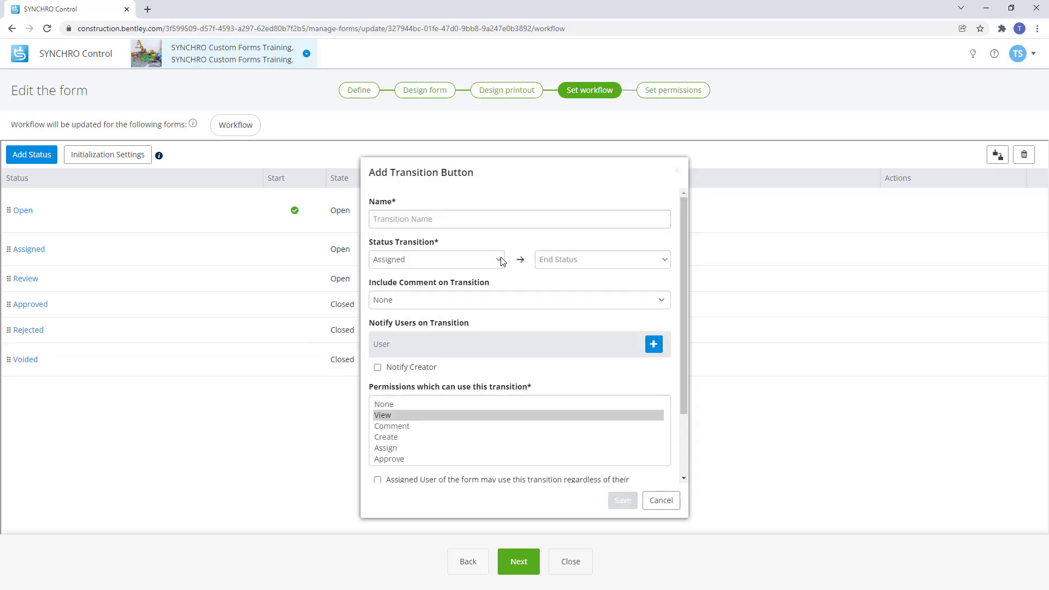
pyautogui.click(475, 219)
pyautogui.write('Send Back')
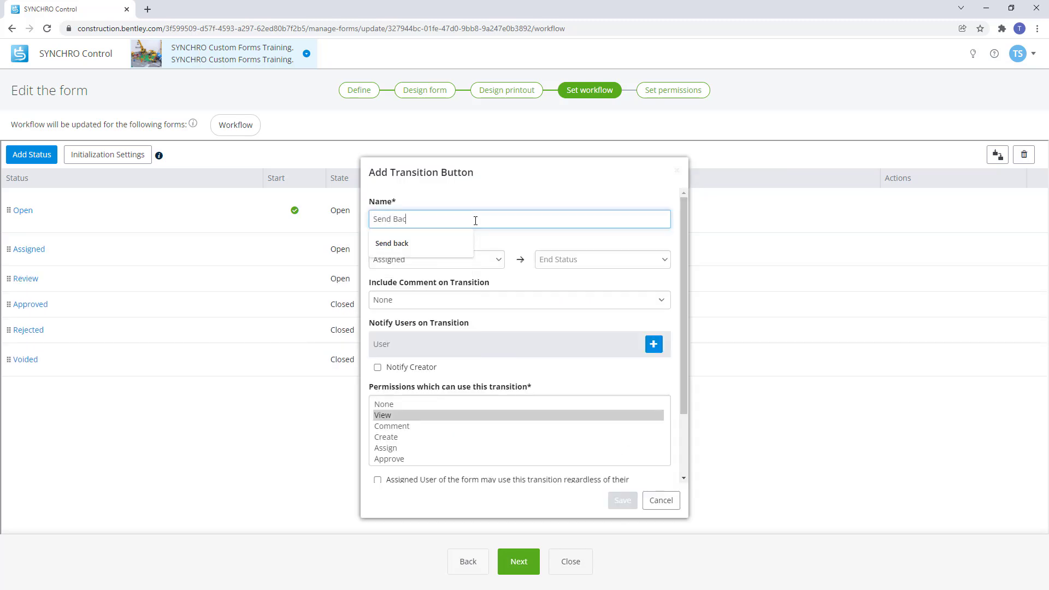
pyautogui.click(634, 261)
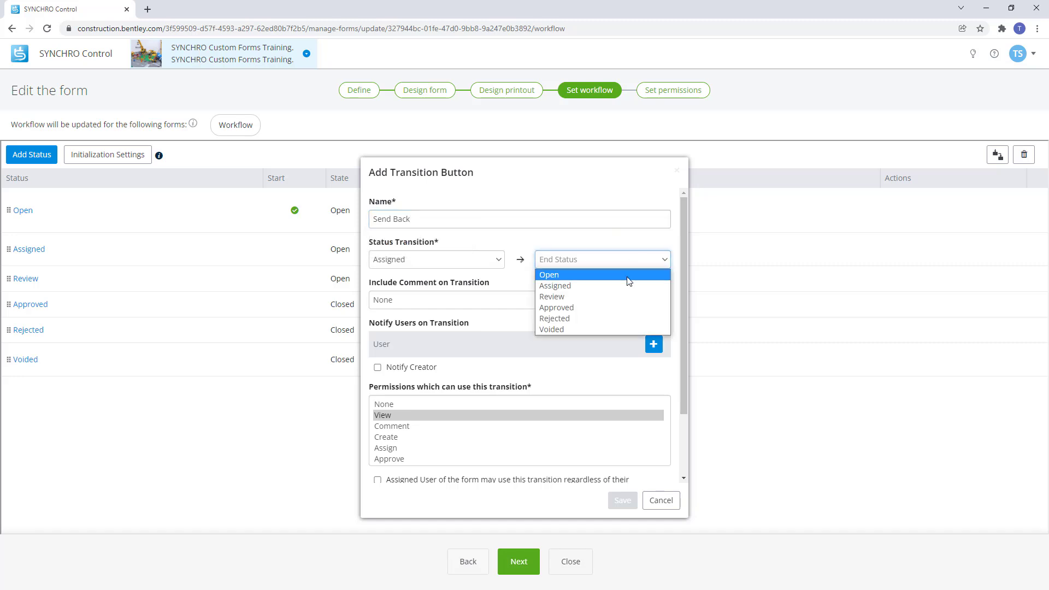
pyautogui.click(629, 276)
pyautogui.click(624, 505)
# - Add a transition button named Approved to the Review status with Approved as its end status, and save it
pyautogui.click(503, 295)
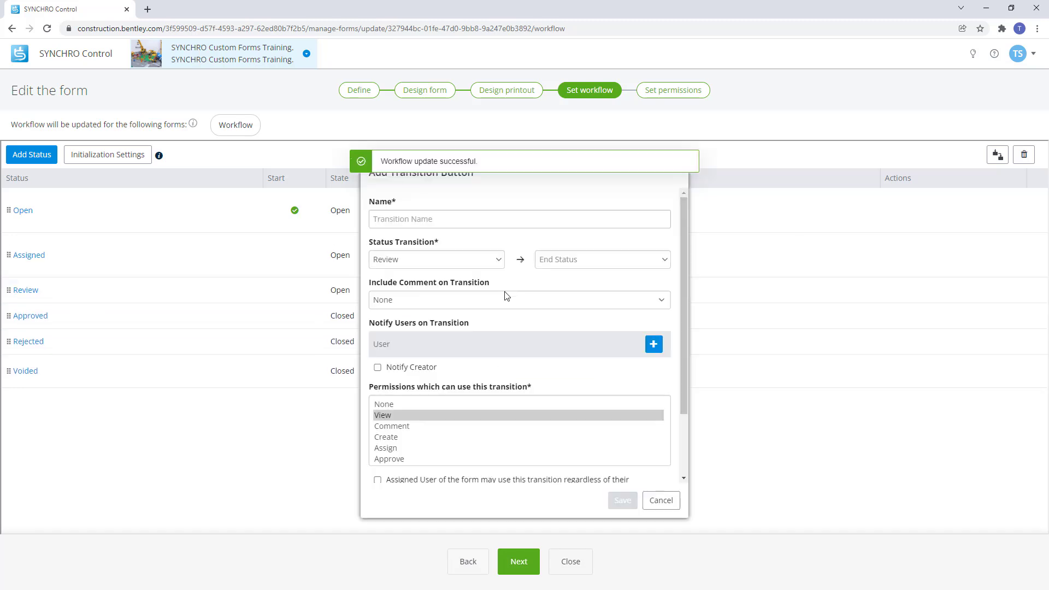
pyautogui.click(459, 219)
pyautogui.write('Approved')
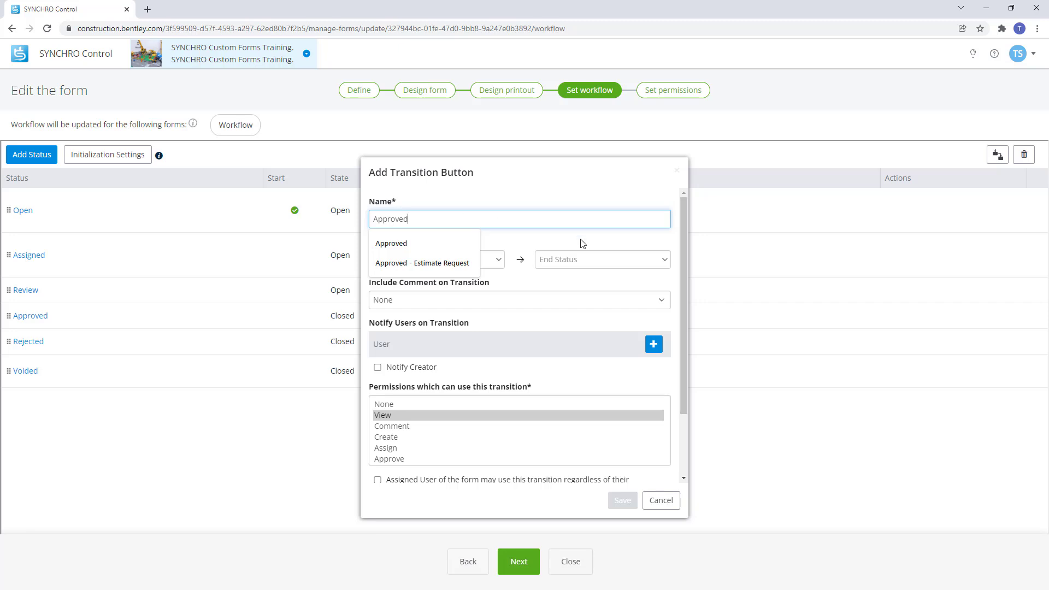
pyautogui.click(601, 260)
pyautogui.click(563, 306)
pyautogui.click(623, 500)
# - Add a Send Back transition button to the Review status that returns forms to Assigned, and save it
pyautogui.click(494, 298)
pyautogui.click(435, 212)
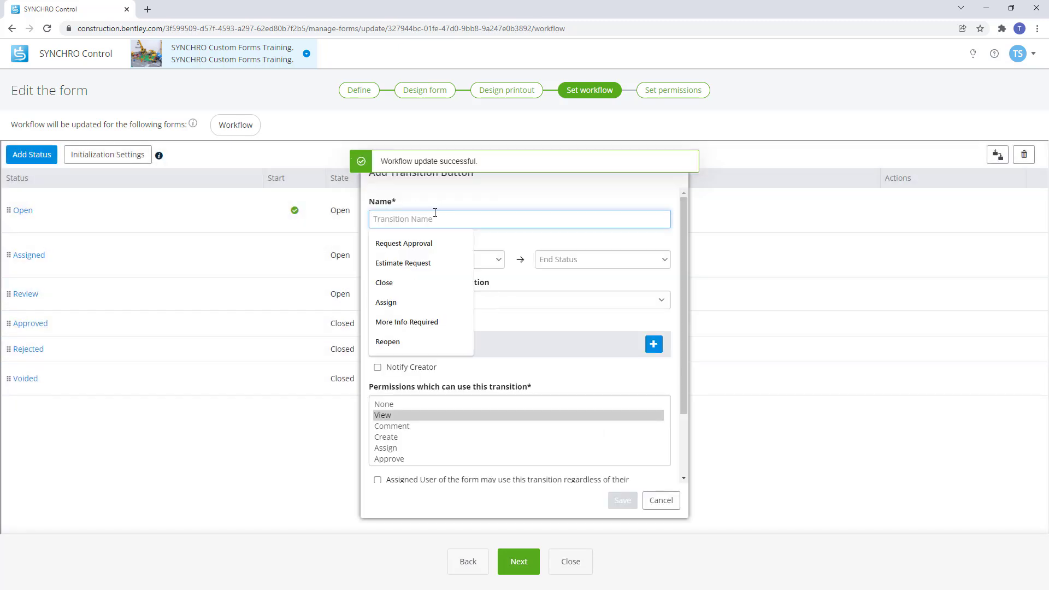
pyautogui.write('Send Back')
pyautogui.click(602, 260)
pyautogui.click(601, 283)
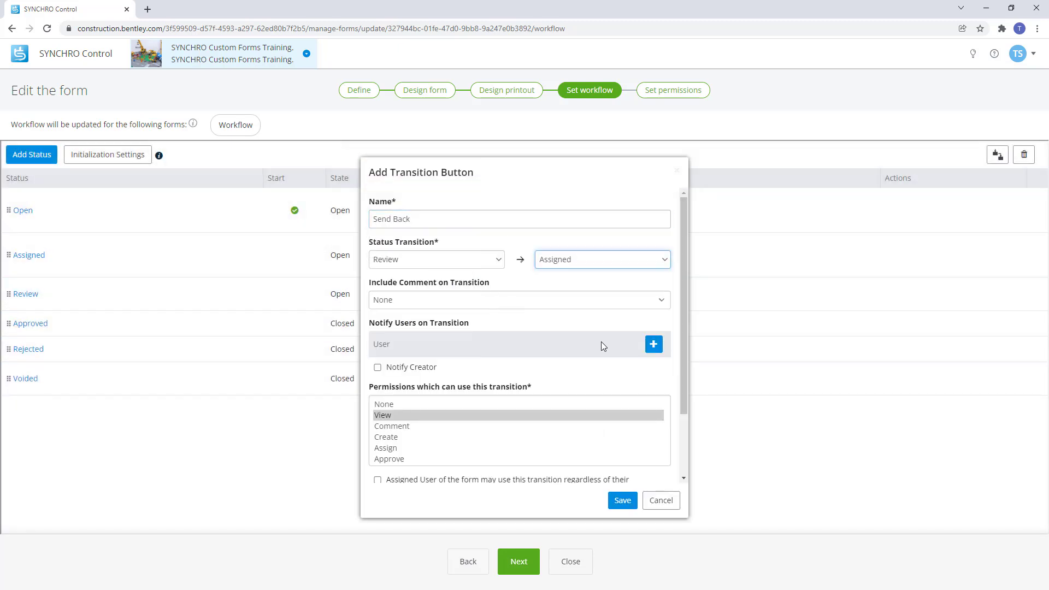
pyautogui.click(623, 501)
# - Add a transition button named Rejected to the Review status with Rejected as its end status, and save it
pyautogui.click(499, 314)
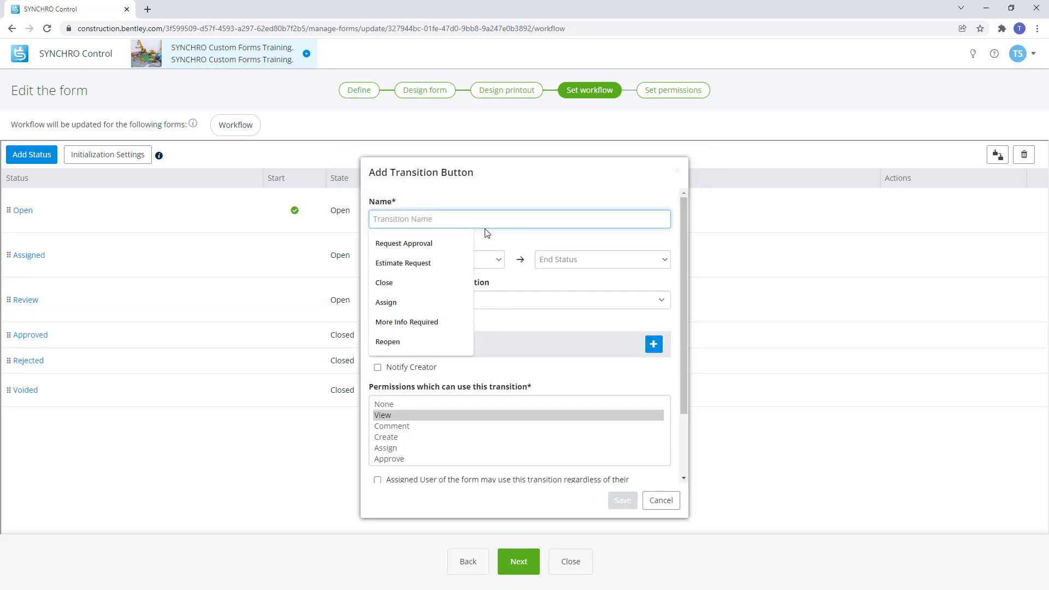
pyautogui.write('Rejected')
pyautogui.click(569, 261)
pyautogui.click(568, 318)
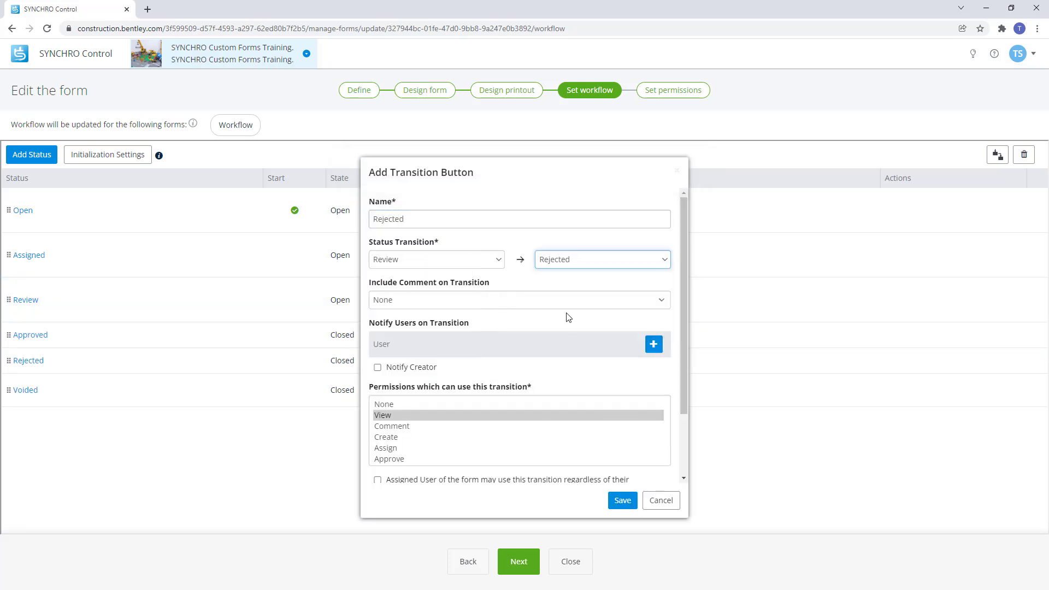
pyautogui.click(623, 500)
# - Add a transition button named Void to the Review status that moves forms to Voided, and save it
pyautogui.click(503, 326)
pyautogui.write('Void')
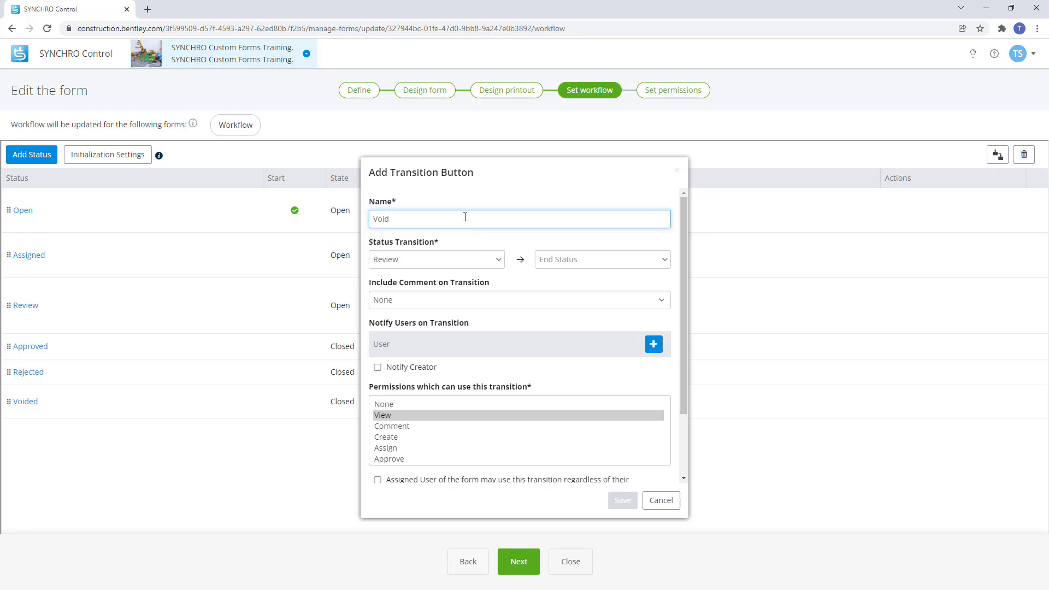
pyautogui.click(569, 260)
pyautogui.click(565, 329)
pyautogui.click(623, 501)
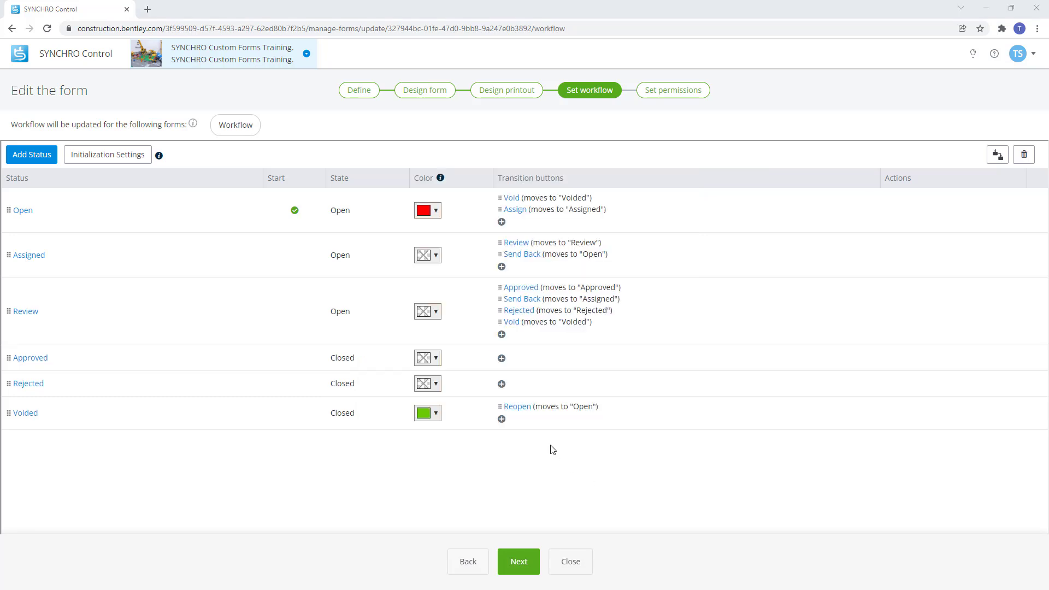
# - Delete the Reopen transition button from the Voided status
pyautogui.click(522, 407)
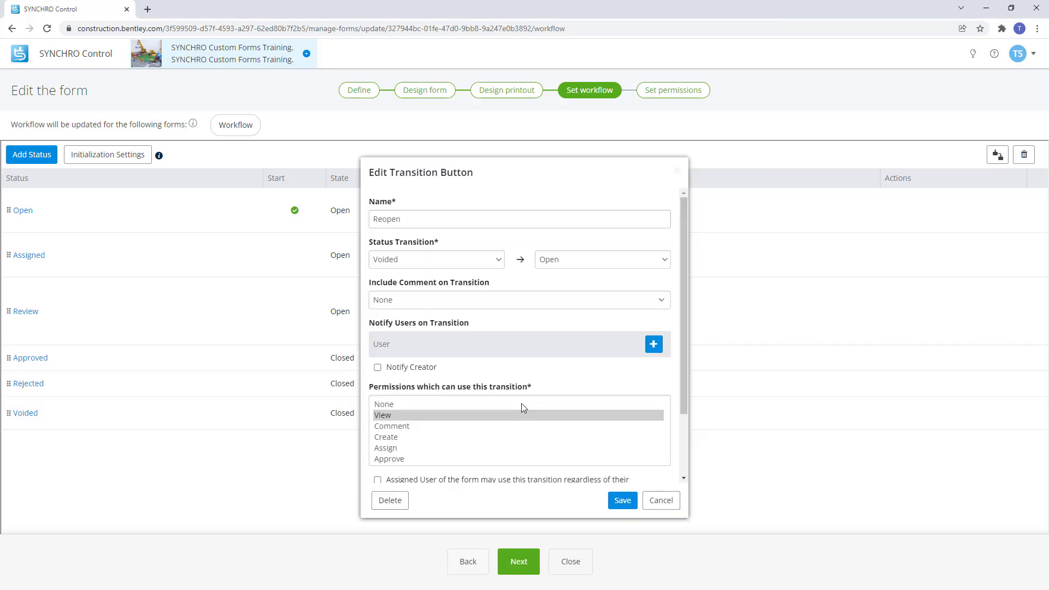
pyautogui.click(399, 508)
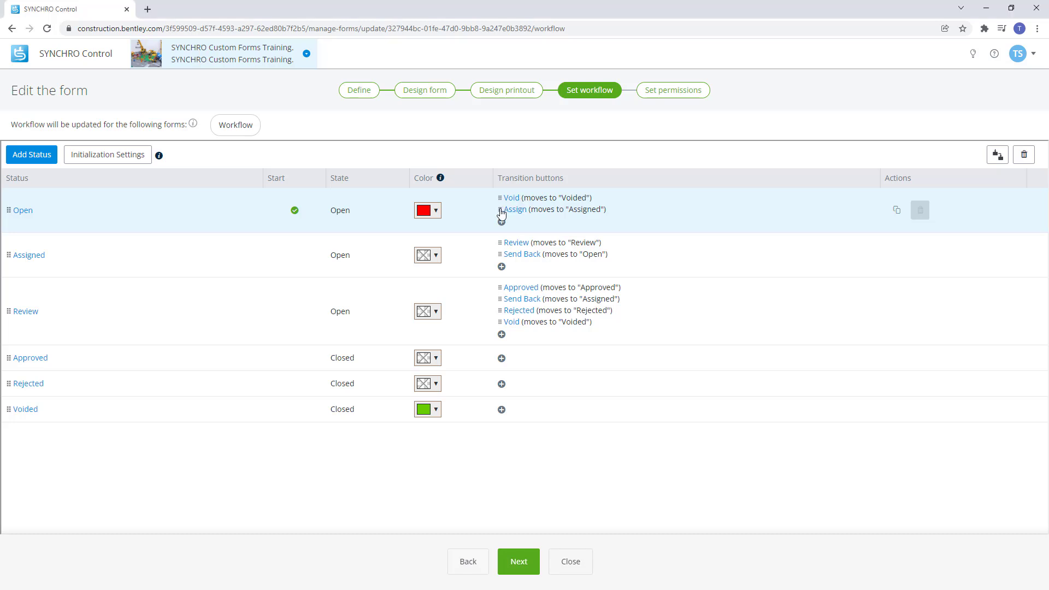
# - Move the Assign transition above Void in the Open status, and display the workflow diagram
pyautogui.moveTo(501, 212); pyautogui.dragTo(499, 199)
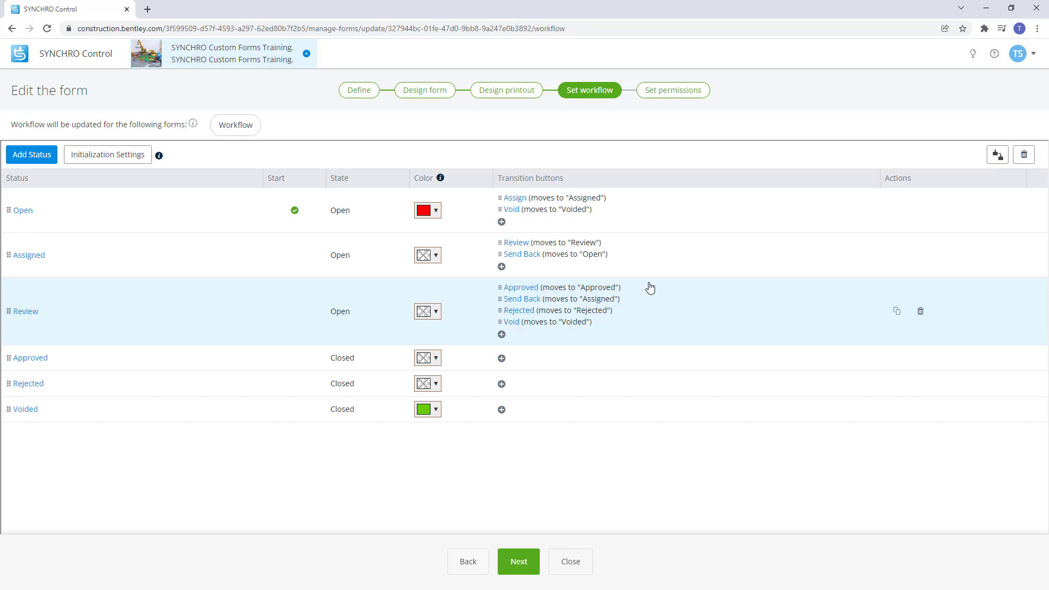
pyautogui.click(995, 157)
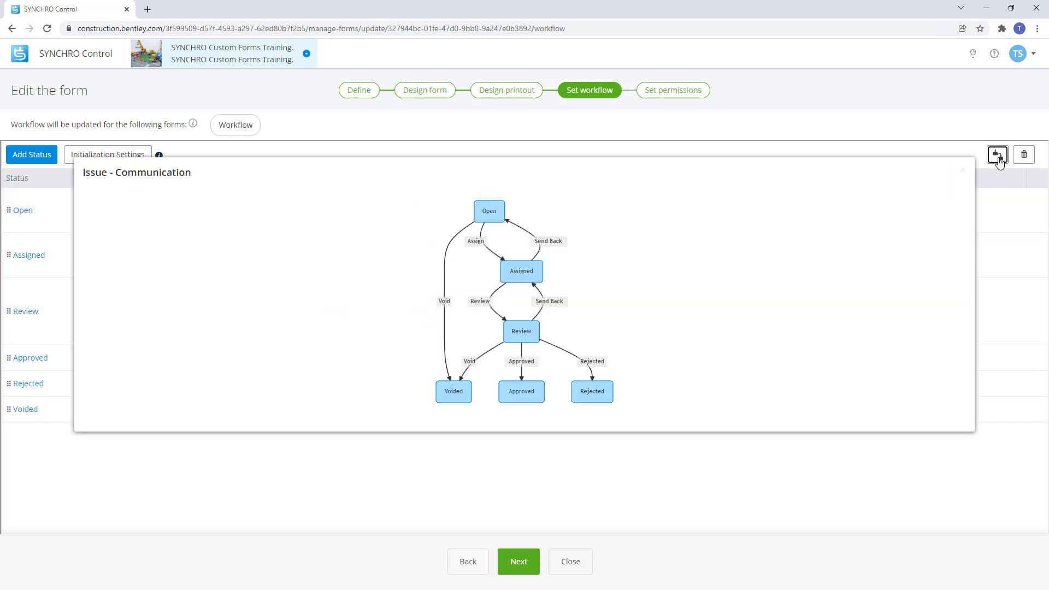